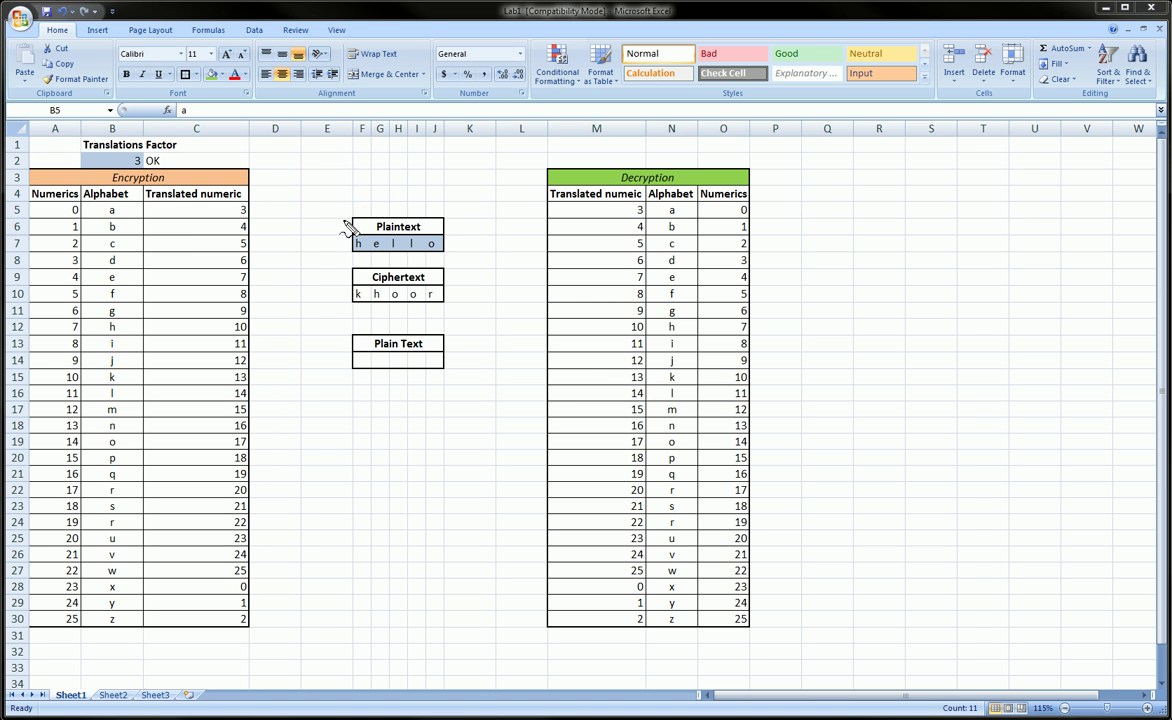
Ink-annotate the Plaintext and Ciphertext boxes and both tables, then erase the ink.
{"action": "mouse_move", "coordinate": [322, 214]}
{"action": "left_mouse_down"}
{"action": "mouse_move", "coordinate": [460, 226]}
{"action": "mouse_move", "coordinate": [343, 206]}
{"action": "left_mouse_up"}
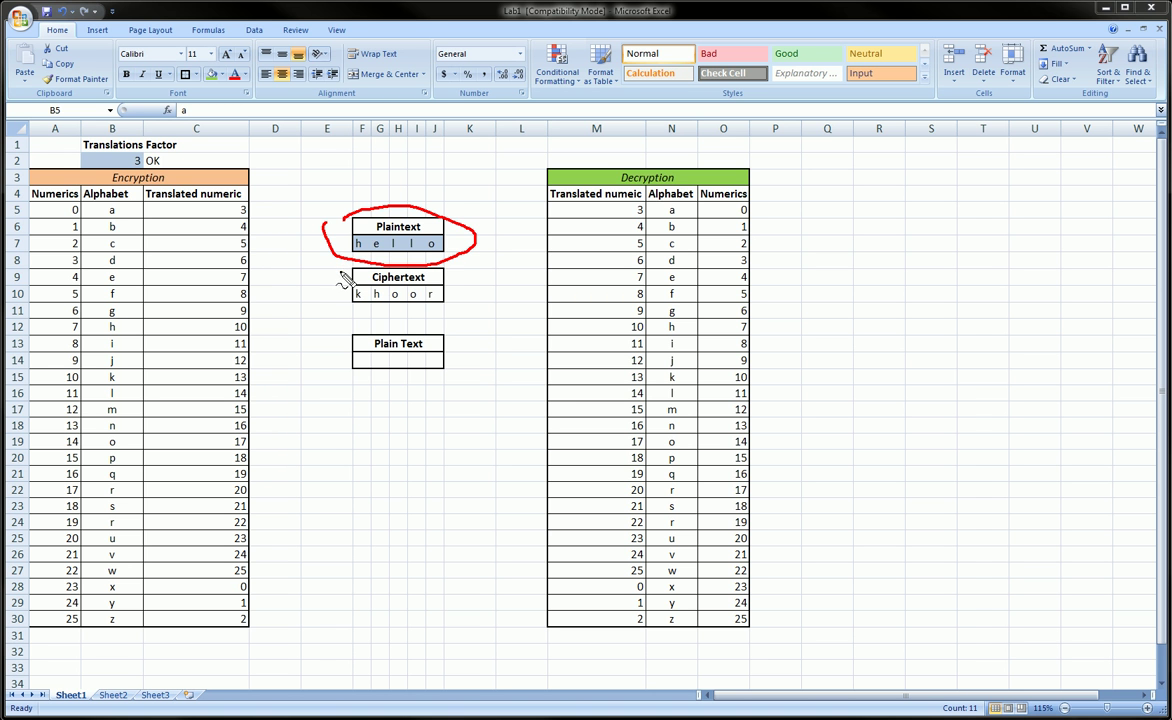
{"action": "mouse_move", "coordinate": [450, 270]}
{"action": "left_mouse_down"}
{"action": "mouse_move", "coordinate": [338, 268]}
{"action": "mouse_move", "coordinate": [296, 325]}
{"action": "mouse_move", "coordinate": [323, 368]}
{"action": "left_mouse_up"}
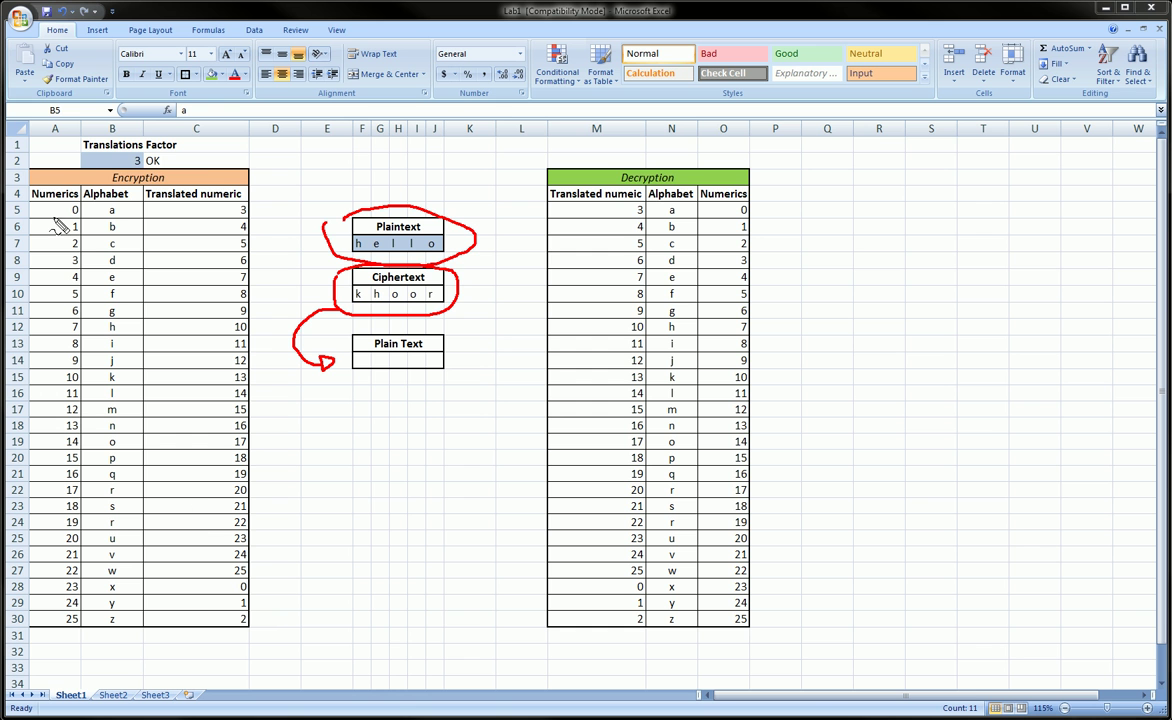
{"action": "mouse_move", "coordinate": [45, 172]}
{"action": "left_mouse_down"}
{"action": "mouse_move", "coordinate": [170, 163]}
{"action": "mouse_move", "coordinate": [265, 310]}
{"action": "mouse_move", "coordinate": [120, 600]}
{"action": "mouse_move", "coordinate": [48, 340]}
{"action": "mouse_move", "coordinate": [50, 172]}
{"action": "left_mouse_up"}
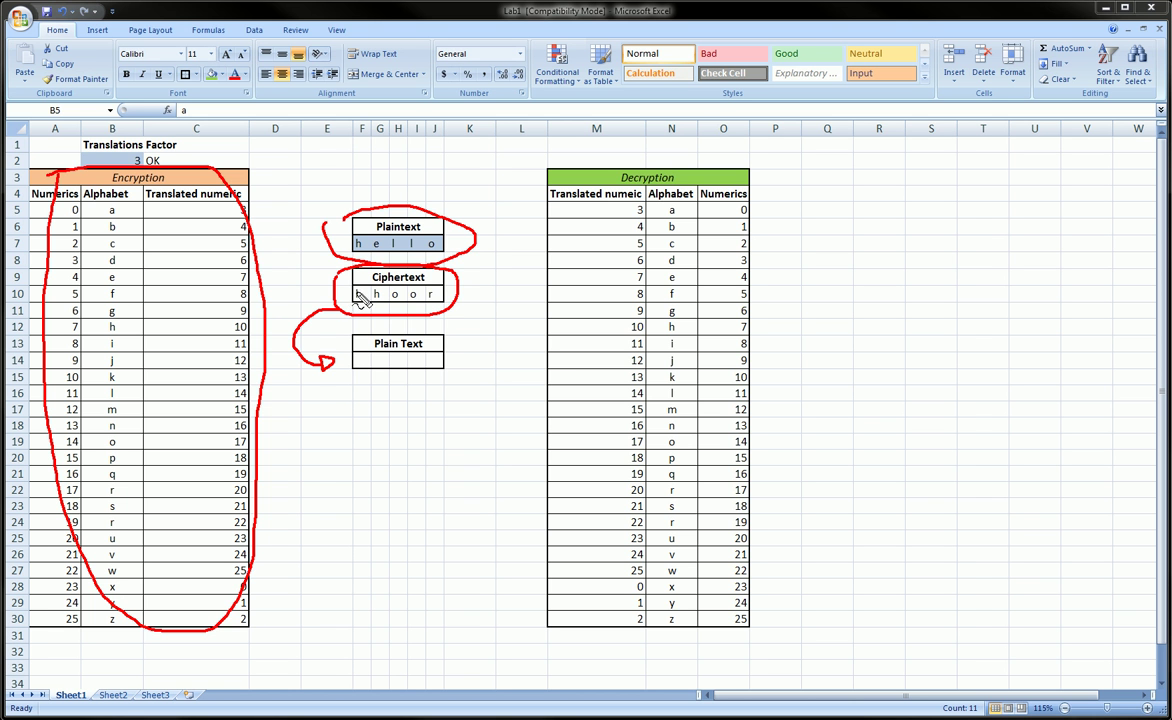
{"action": "mouse_move", "coordinate": [457, 306]}
{"action": "left_mouse_down"}
{"action": "mouse_move", "coordinate": [490, 327]}
{"action": "mouse_move", "coordinate": [456, 355]}
{"action": "mouse_move", "coordinate": [466, 364]}
{"action": "left_mouse_up"}
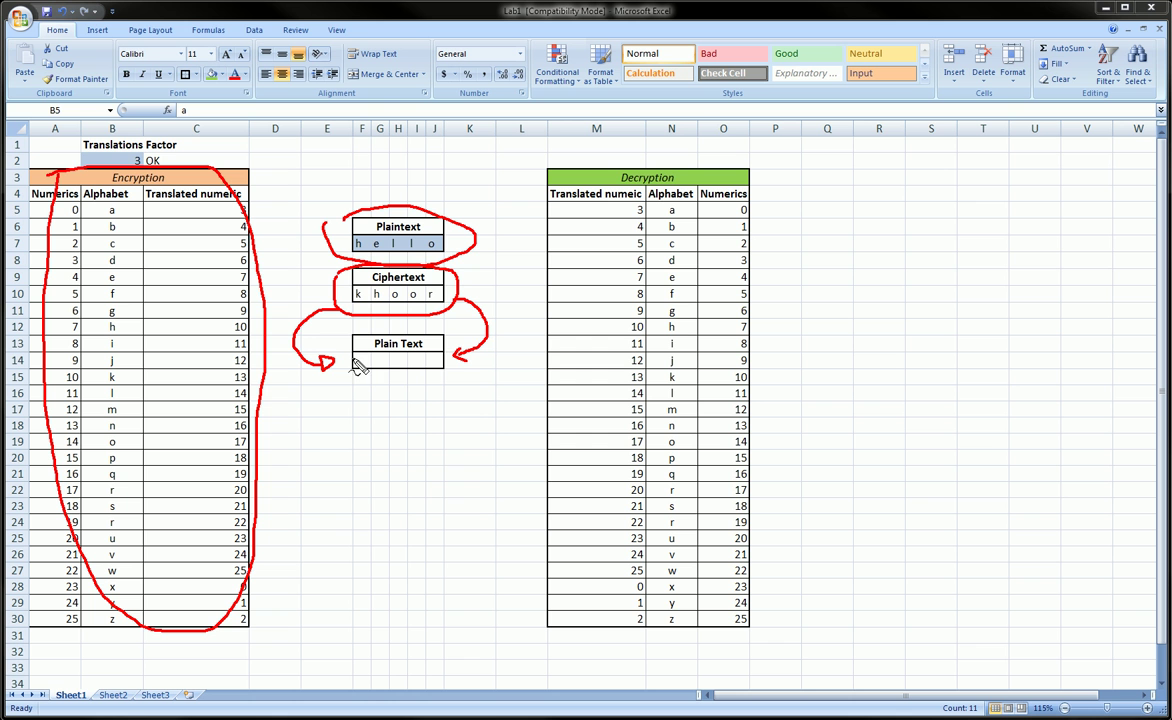
{"action": "mouse_move", "coordinate": [355, 351]}
{"action": "left_mouse_down"}
{"action": "mouse_move", "coordinate": [366, 366]}
{"action": "mouse_move", "coordinate": [433, 356]}
{"action": "left_mouse_up"}
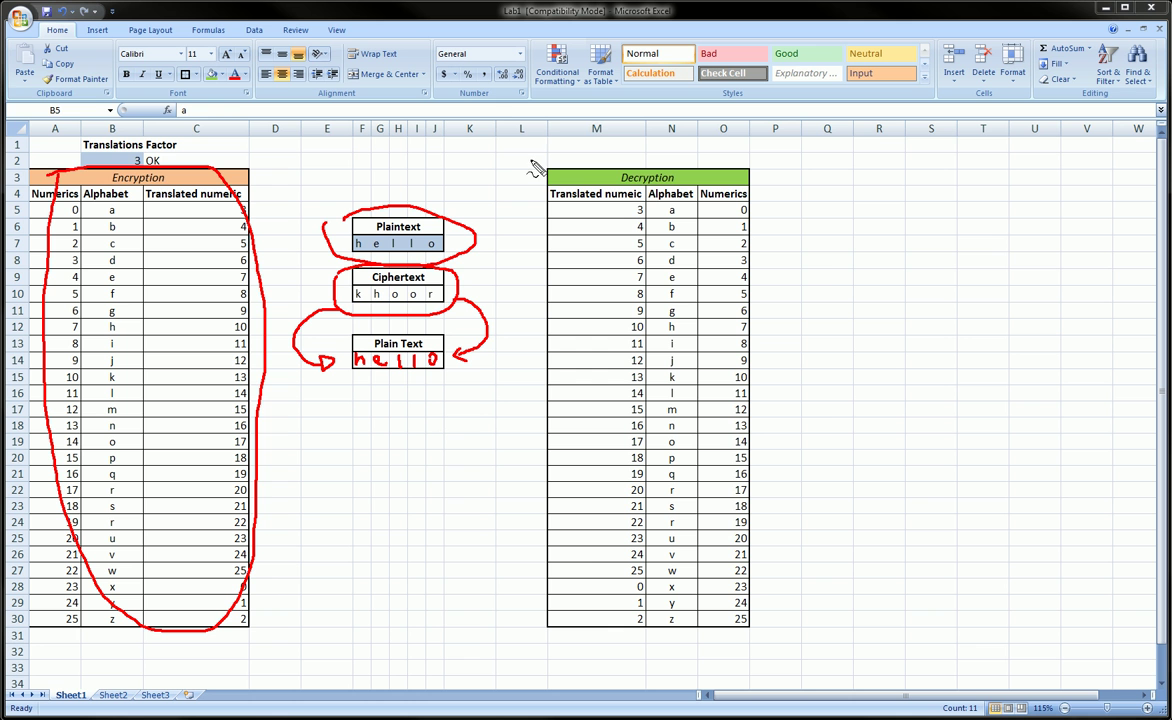
{"action": "mouse_move", "coordinate": [528, 162]}
{"action": "left_mouse_down"}
{"action": "mouse_move", "coordinate": [641, 136]}
{"action": "mouse_move", "coordinate": [822, 490]}
{"action": "mouse_move", "coordinate": [697, 643]}
{"action": "mouse_move", "coordinate": [555, 445]}
{"action": "mouse_move", "coordinate": [535, 168]}
{"action": "left_mouse_up"}
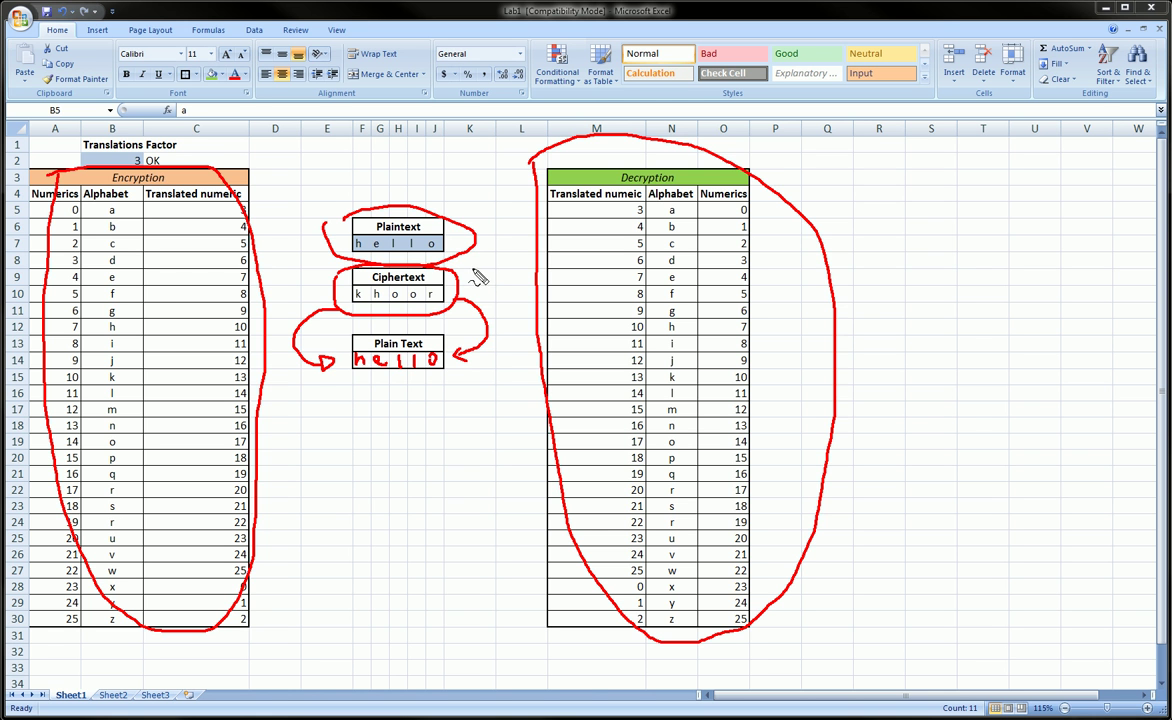
{"action": "key", "text": "Escape"}
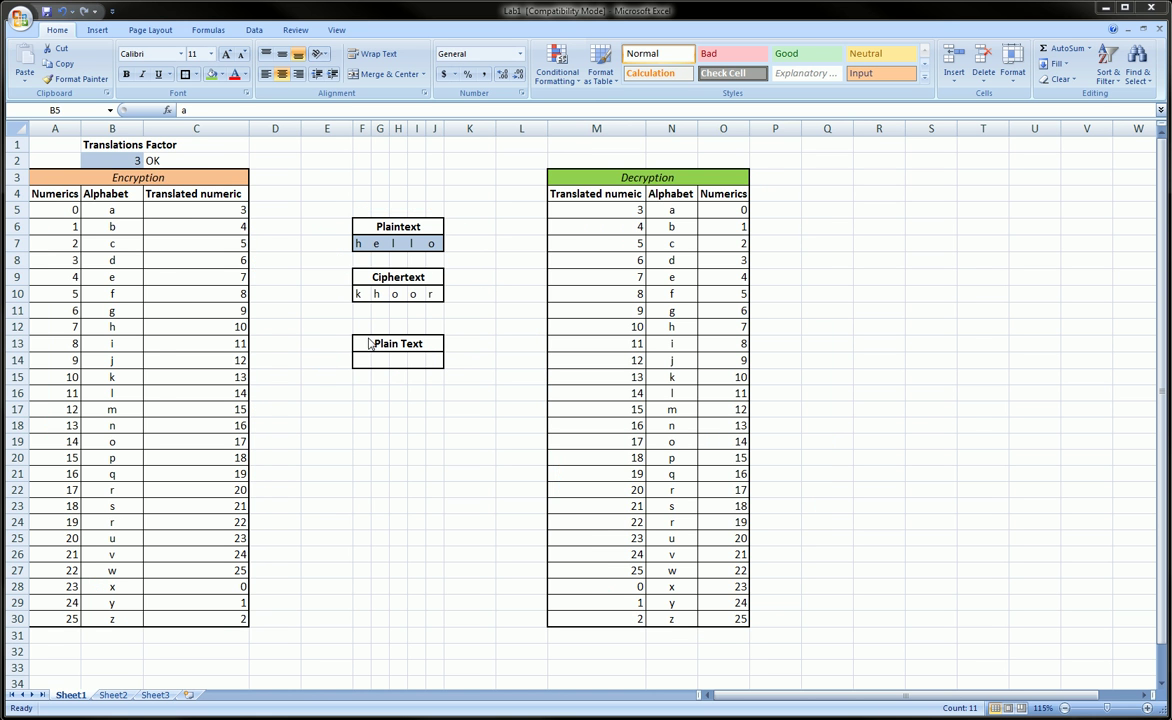
Highlight cell F14, the Decryption table, the Encryption table A3:C30 and header cells M4 and A4.
{"action": "left_click", "coordinate": [363, 360]}
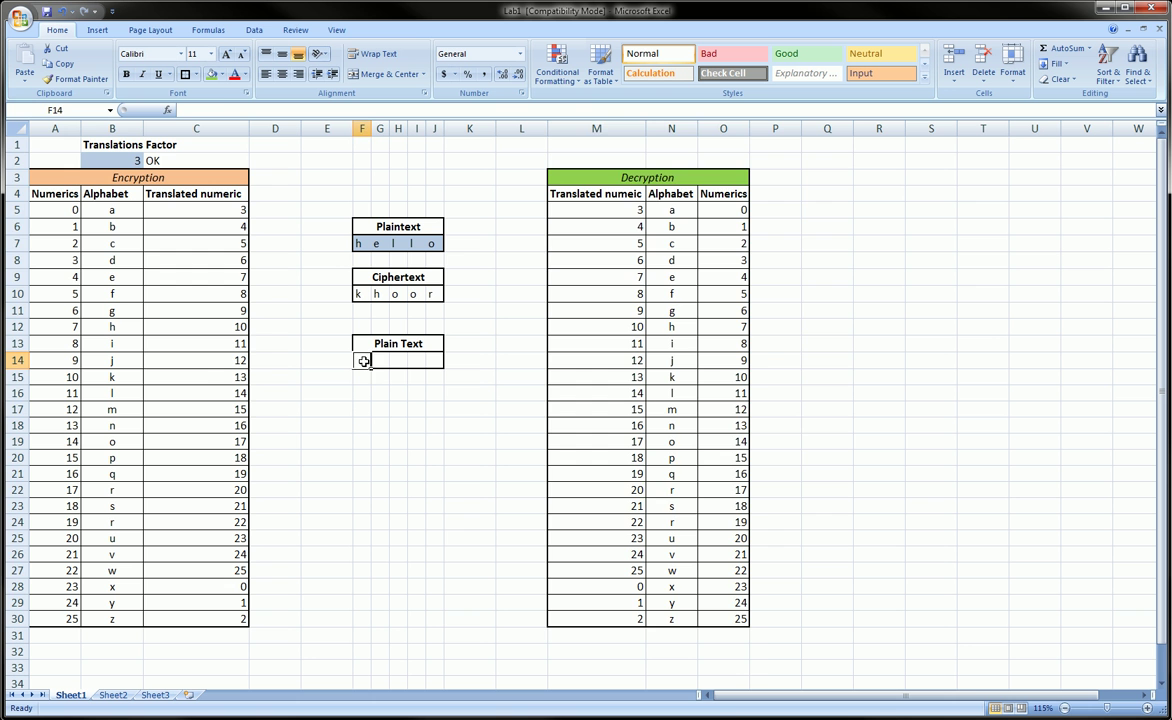
{"action": "left_click_drag", "start_coordinate": [561, 161], "coordinate": [735, 619]}
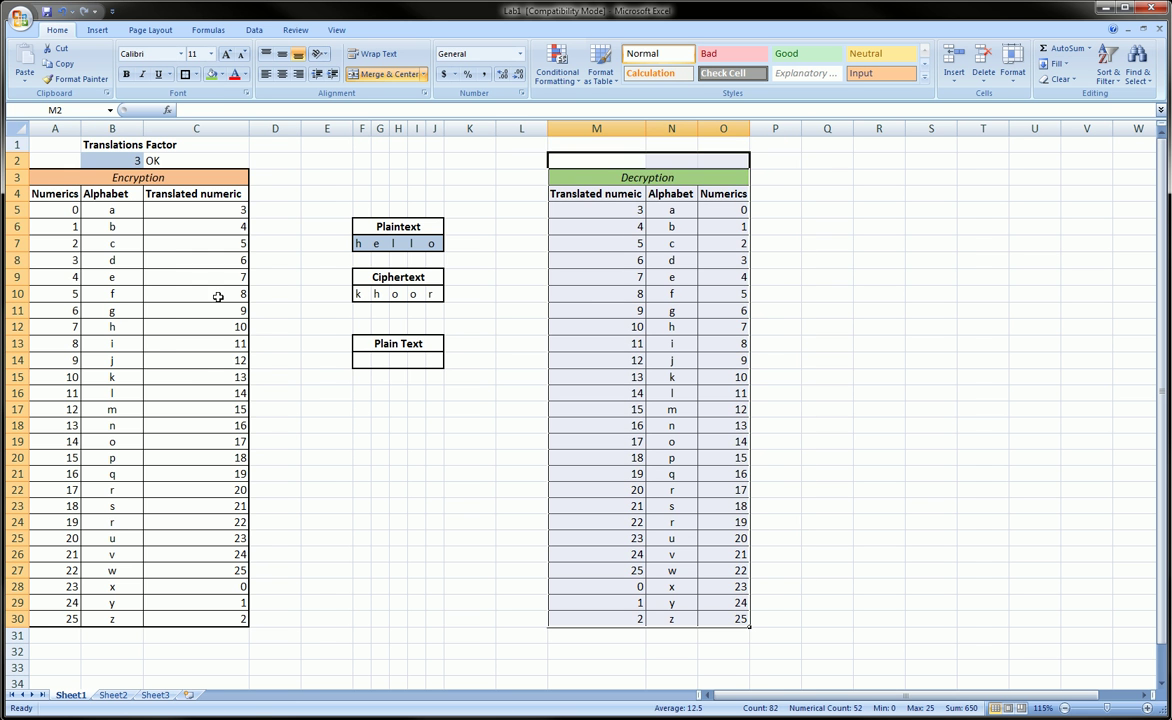
{"action": "left_click_drag", "start_coordinate": [55, 179], "coordinate": [200, 619]}
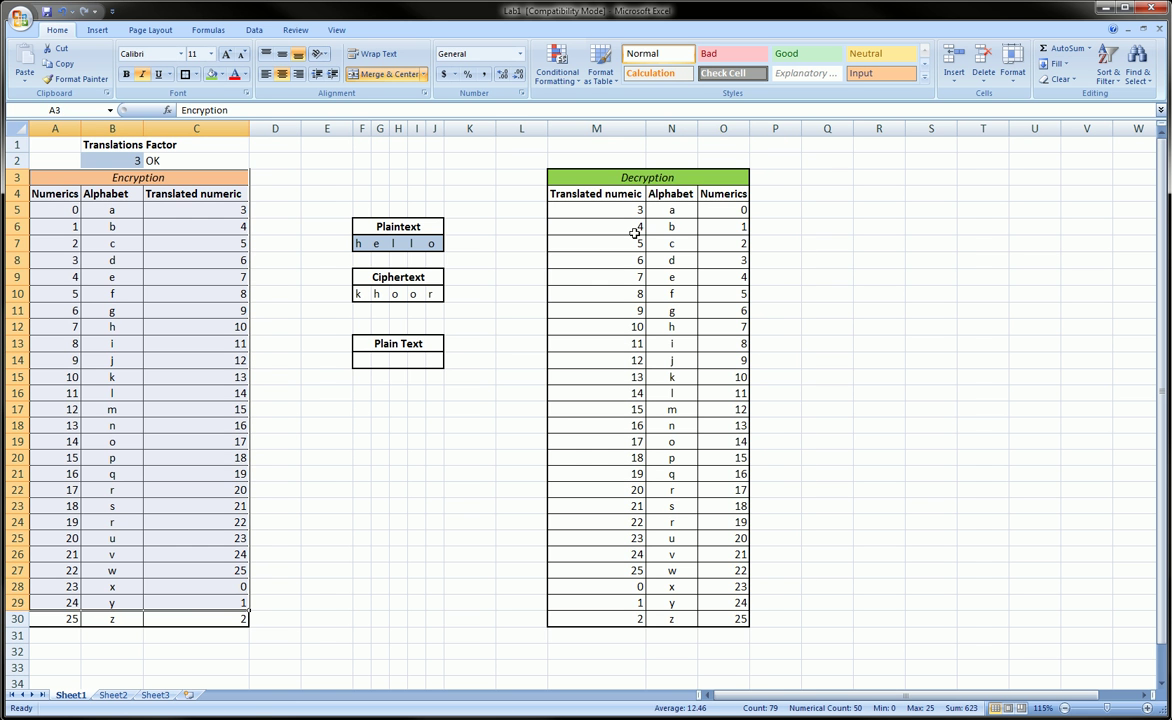
{"action": "mouse_move", "coordinate": [597, 194]}
{"action": "left_mouse_down"}
{"action": "mouse_move", "coordinate": [727, 418]}
{"action": "mouse_move", "coordinate": [609, 340]}
{"action": "mouse_move", "coordinate": [603, 193]}
{"action": "left_mouse_up"}
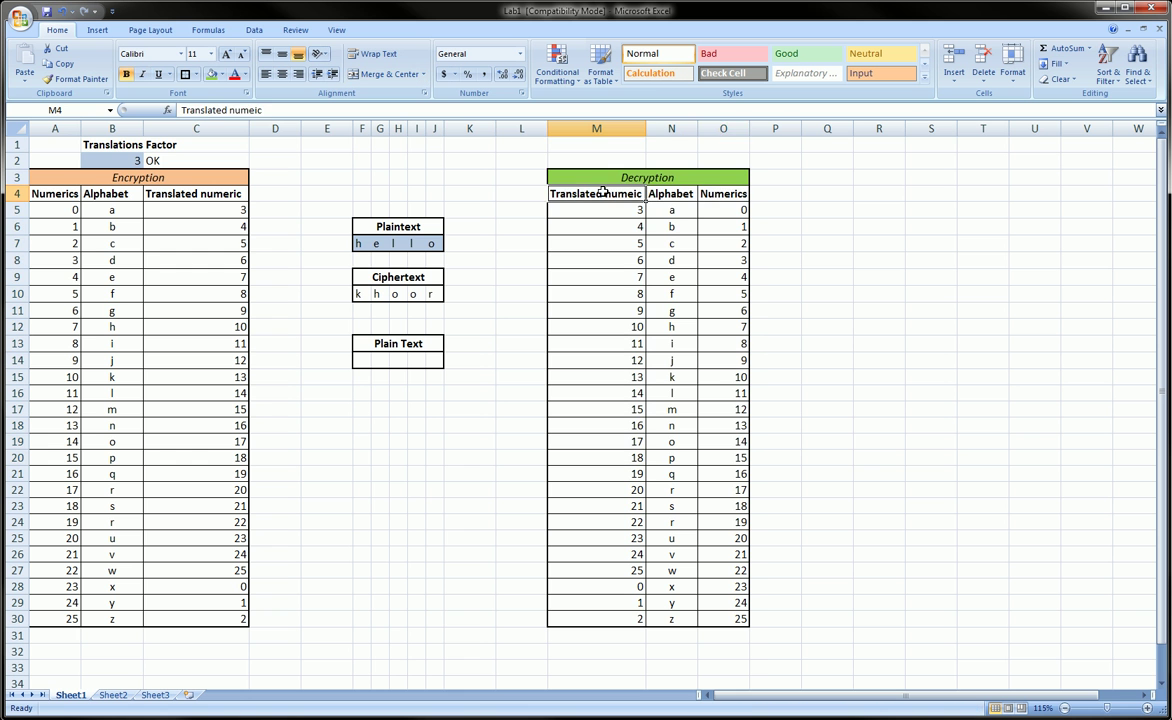
{"action": "left_click", "coordinate": [51, 192]}
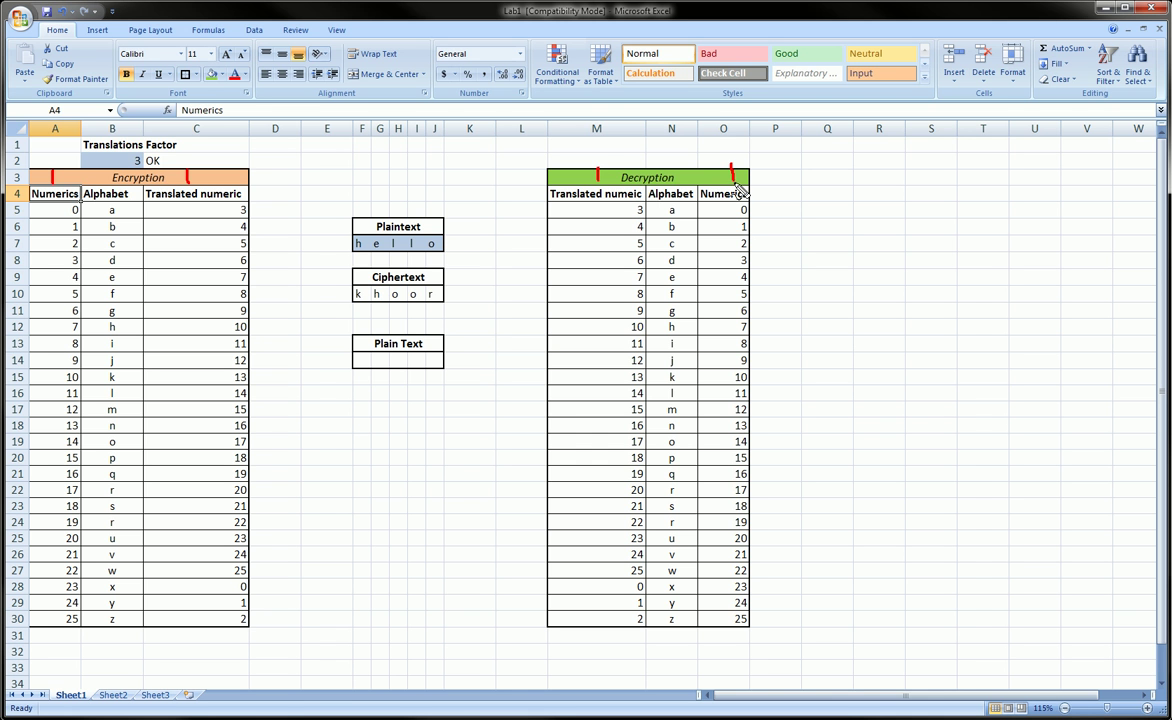
Draw ink arcs over the Decryption and Encryption headers, circle the text boxes, then erase the ink.
{"action": "mouse_move", "coordinate": [597, 178]}
{"action": "left_mouse_down"}
{"action": "mouse_move", "coordinate": [605, 150]}
{"action": "mouse_move", "coordinate": [733, 172]}
{"action": "left_mouse_up"}
{"action": "left_click_drag", "start_coordinate": [591, 174], "coordinate": [606, 175]}
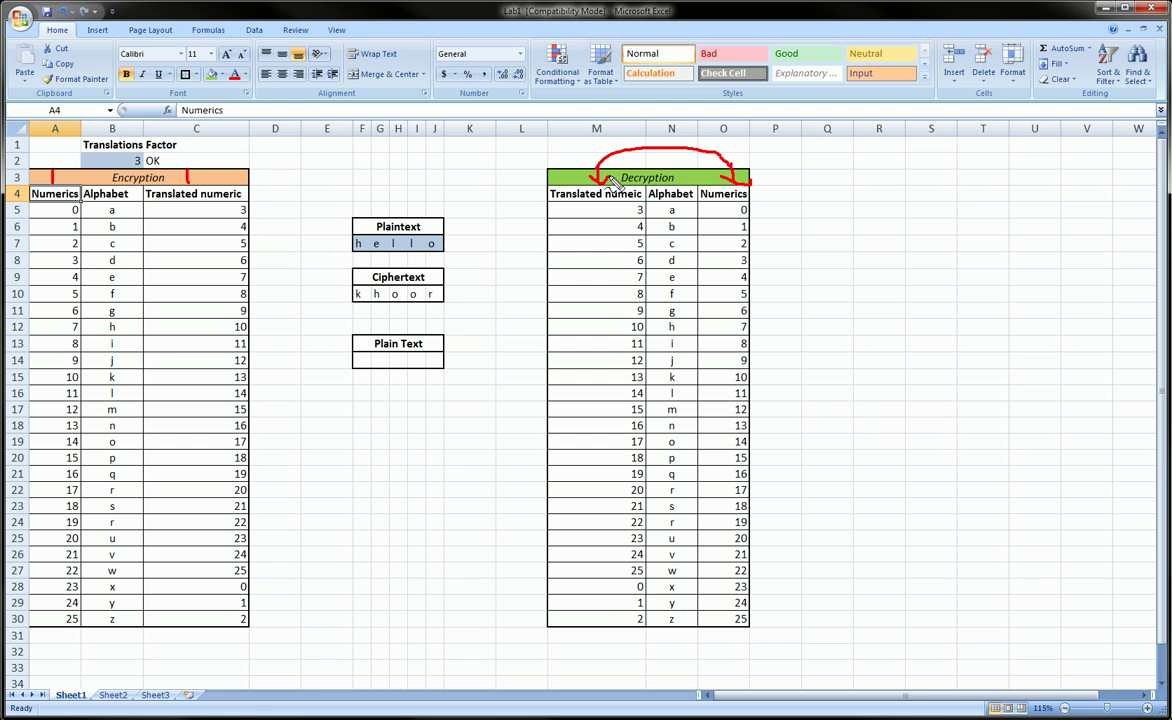
{"action": "mouse_move", "coordinate": [186, 178]}
{"action": "left_mouse_down"}
{"action": "mouse_move", "coordinate": [108, 140]}
{"action": "mouse_move", "coordinate": [57, 180]}
{"action": "left_mouse_up"}
{"action": "mouse_move", "coordinate": [175, 172]}
{"action": "left_mouse_down"}
{"action": "mouse_move", "coordinate": [186, 182]}
{"action": "mouse_move", "coordinate": [192, 172]}
{"action": "left_mouse_up"}
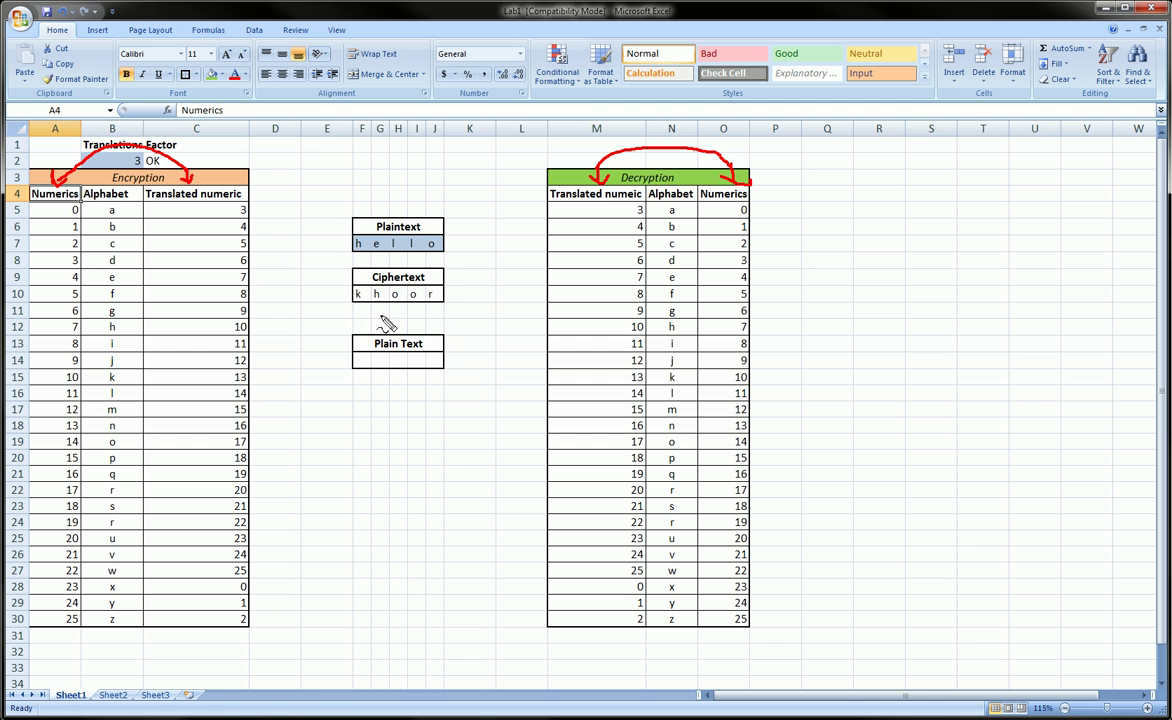
{"action": "mouse_move", "coordinate": [345, 273]}
{"action": "left_mouse_down"}
{"action": "mouse_move", "coordinate": [314, 256]}
{"action": "mouse_move", "coordinate": [340, 250]}
{"action": "mouse_move", "coordinate": [310, 237]}
{"action": "mouse_move", "coordinate": [297, 283]}
{"action": "mouse_move", "coordinate": [333, 305]}
{"action": "left_mouse_up"}
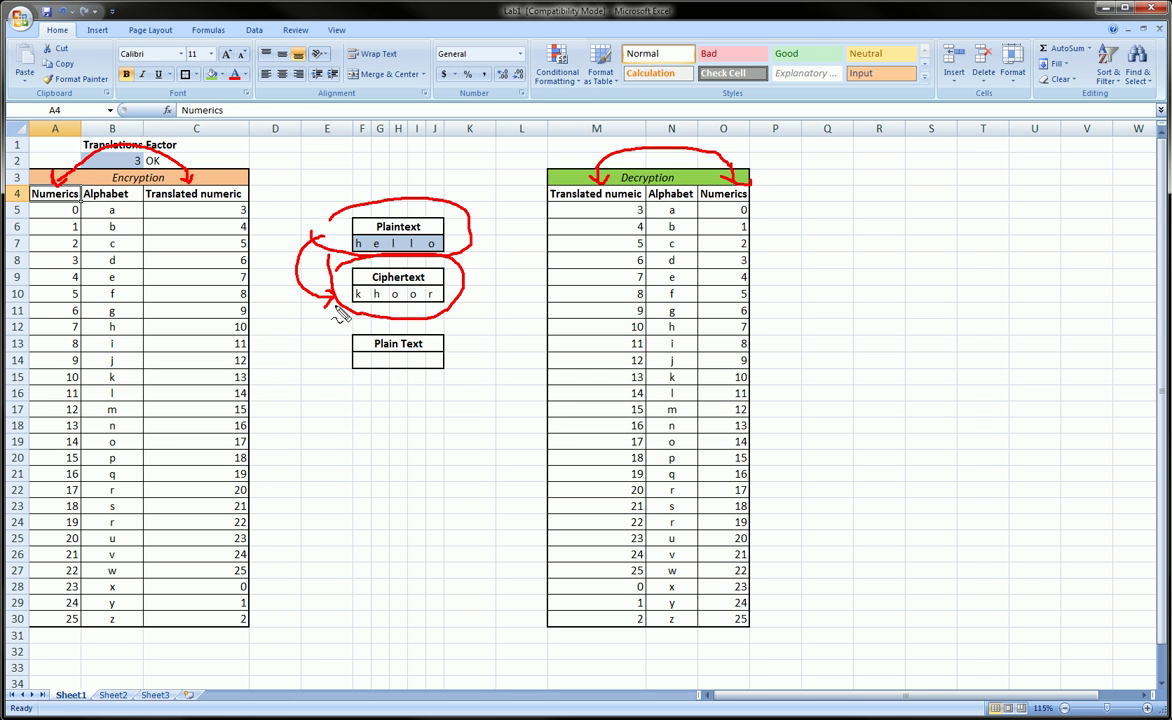
{"action": "key", "text": "Escape"}
Start =vlookup( in F14 with ciphertext letter F10 as the lookup value.
{"action": "left_click", "coordinate": [362, 360]}
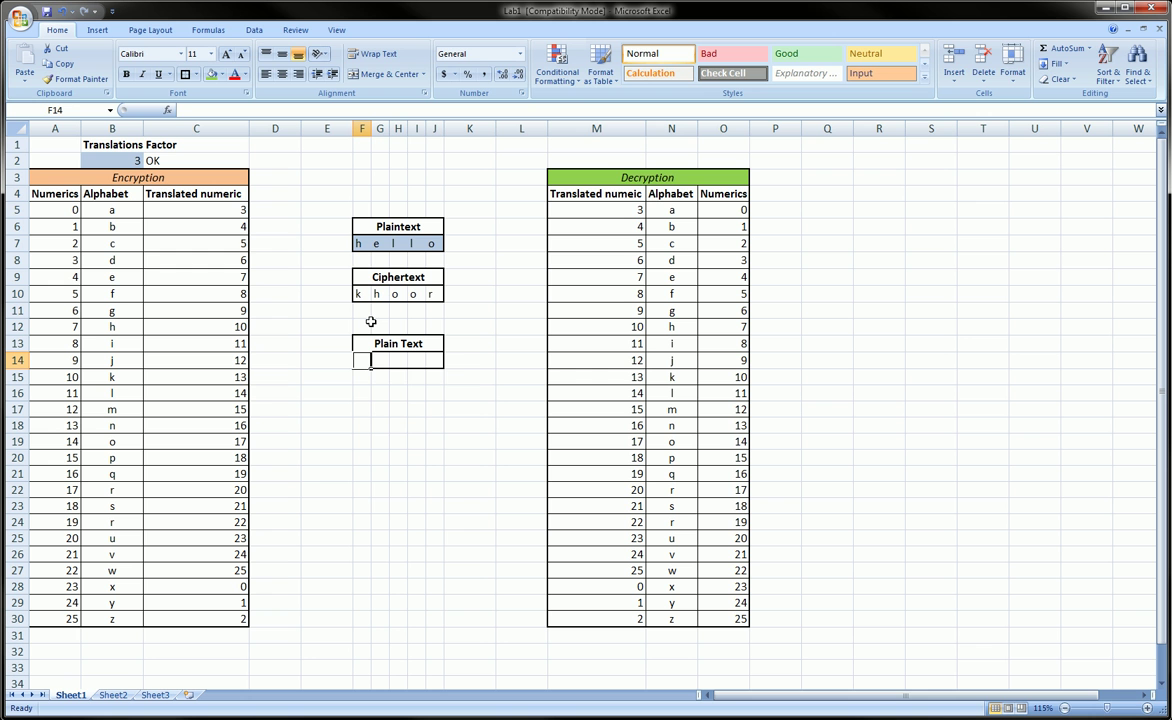
{"action": "type", "text": "="}
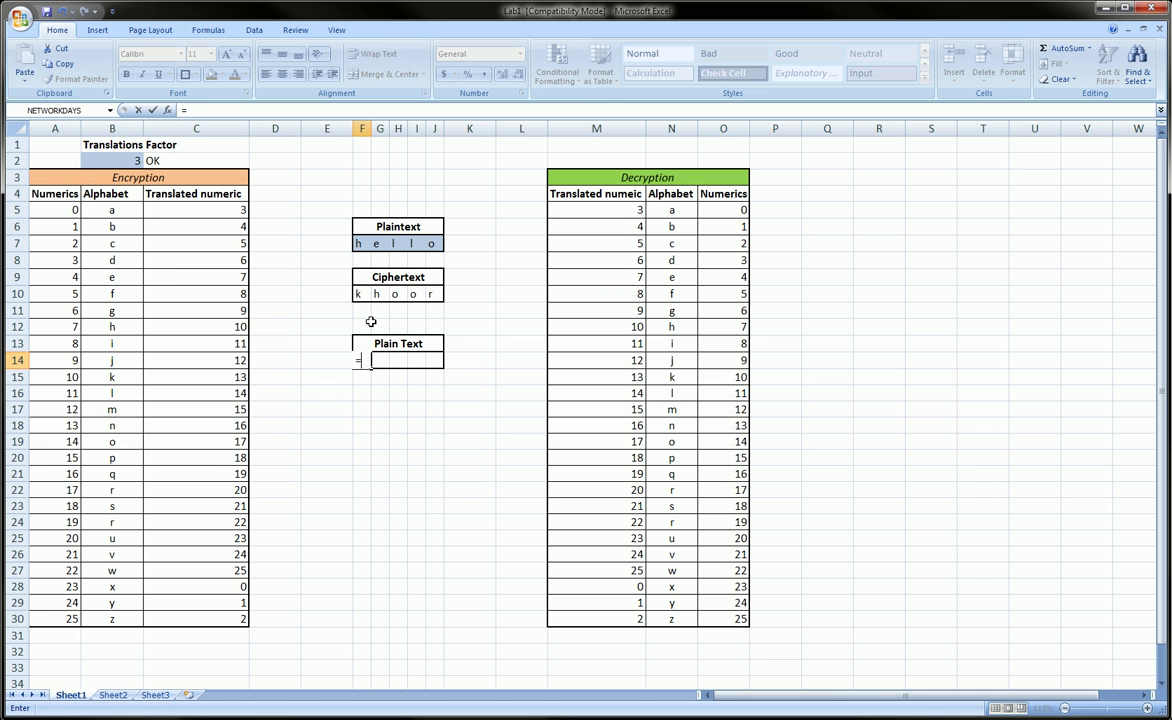
{"action": "type", "text": "vlookup("}
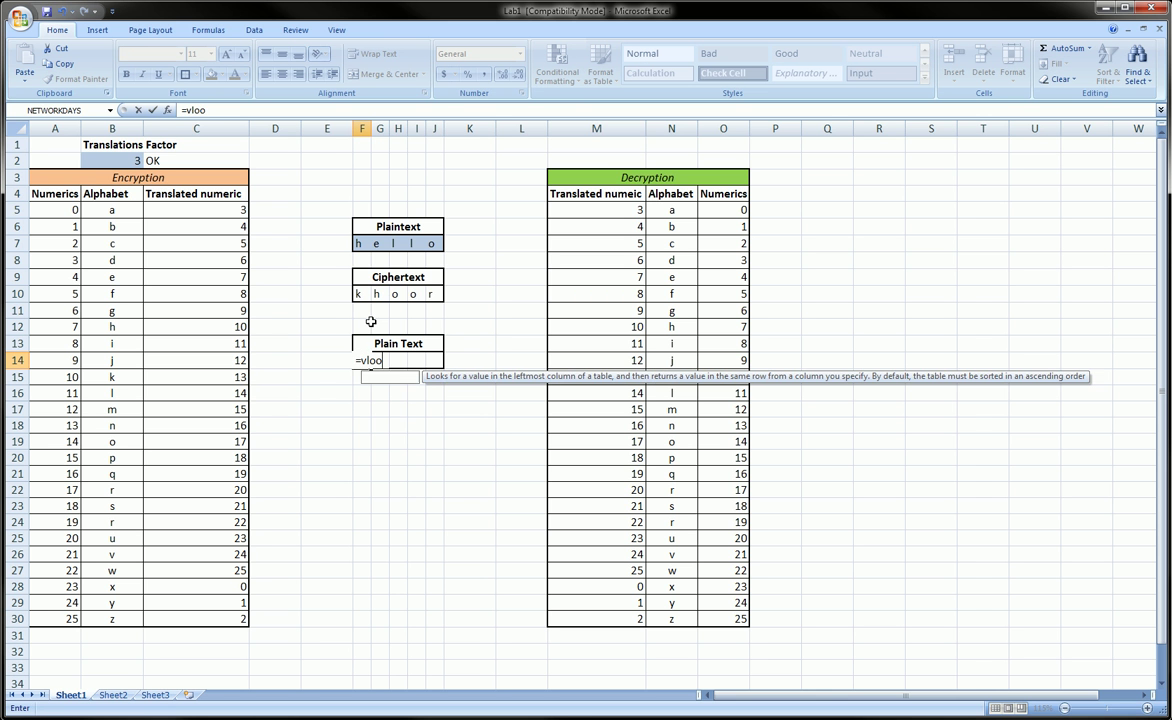
{"action": "left_click", "coordinate": [357, 294]}
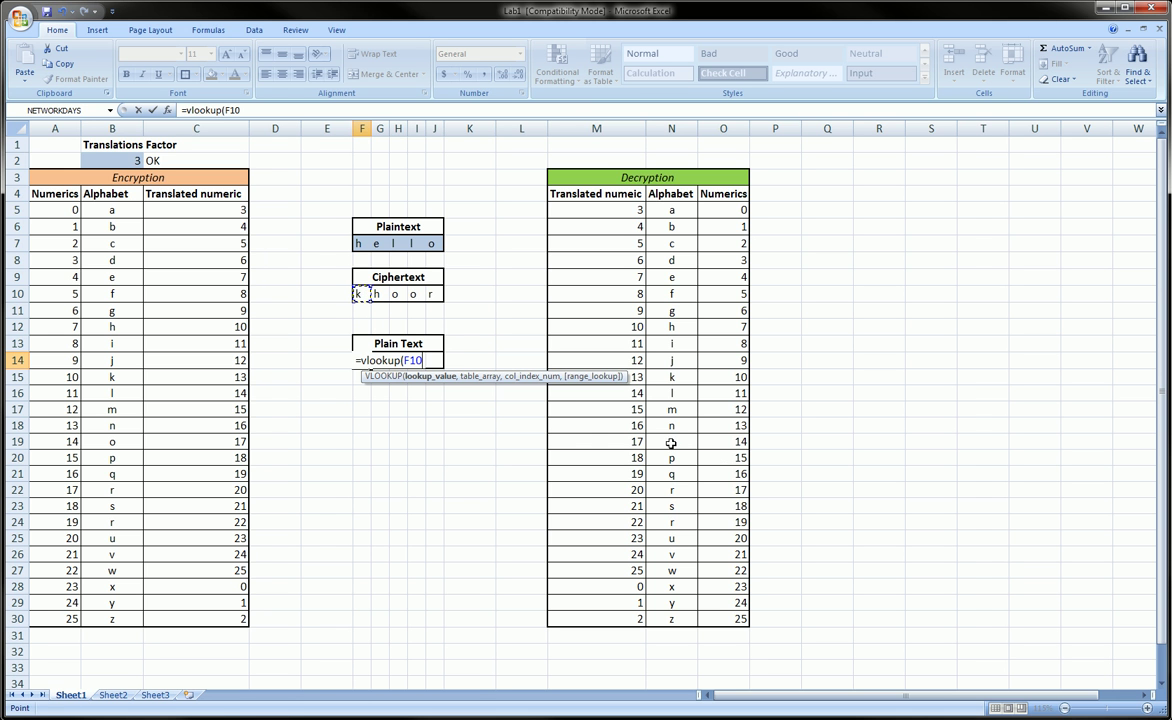
{"action": "left_click", "coordinate": [375, 110]}
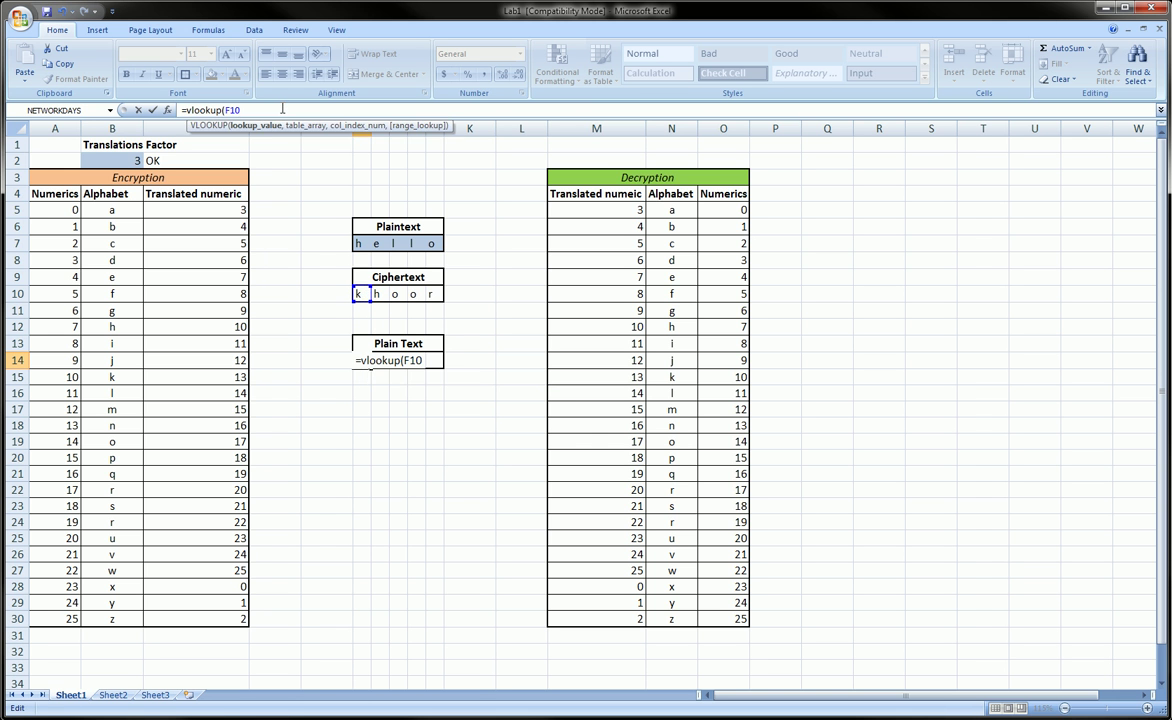
{"action": "type", "text": ","}
Add the lookup range N5:O30 and make it absolute with $ signs.
{"action": "left_click", "coordinate": [669, 210]}
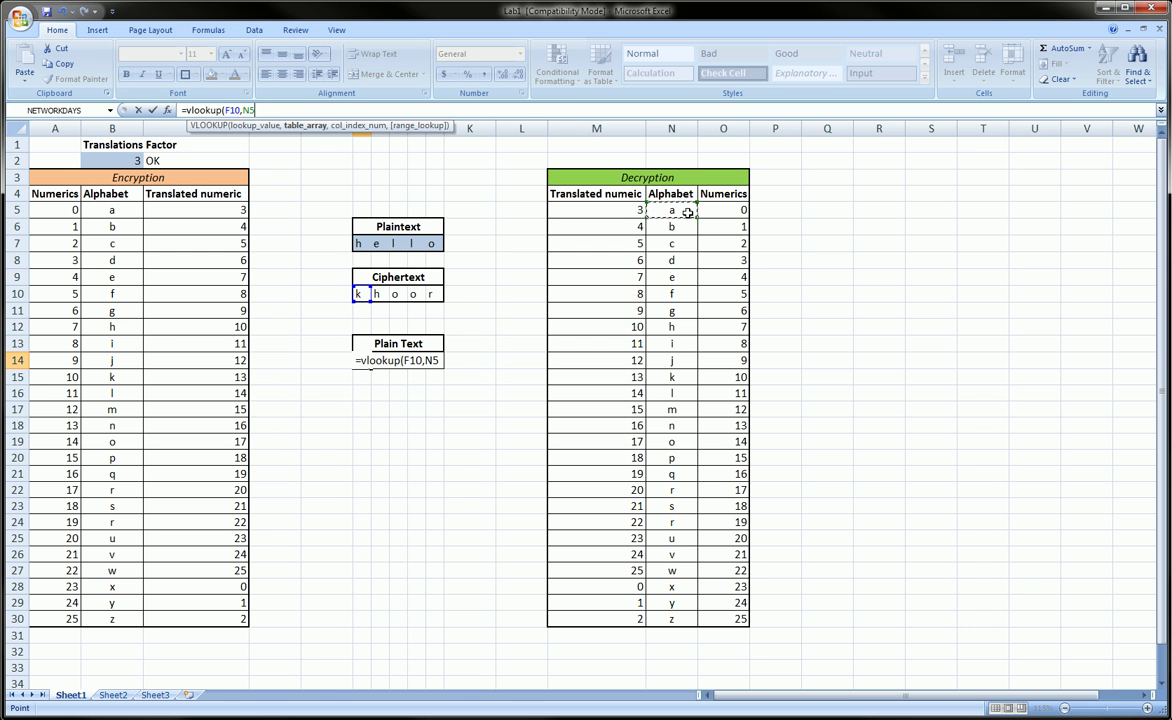
{"action": "left_click_drag", "start_coordinate": [689, 213], "coordinate": [726, 614]}
{"action": "left_click", "coordinate": [260, 110]}
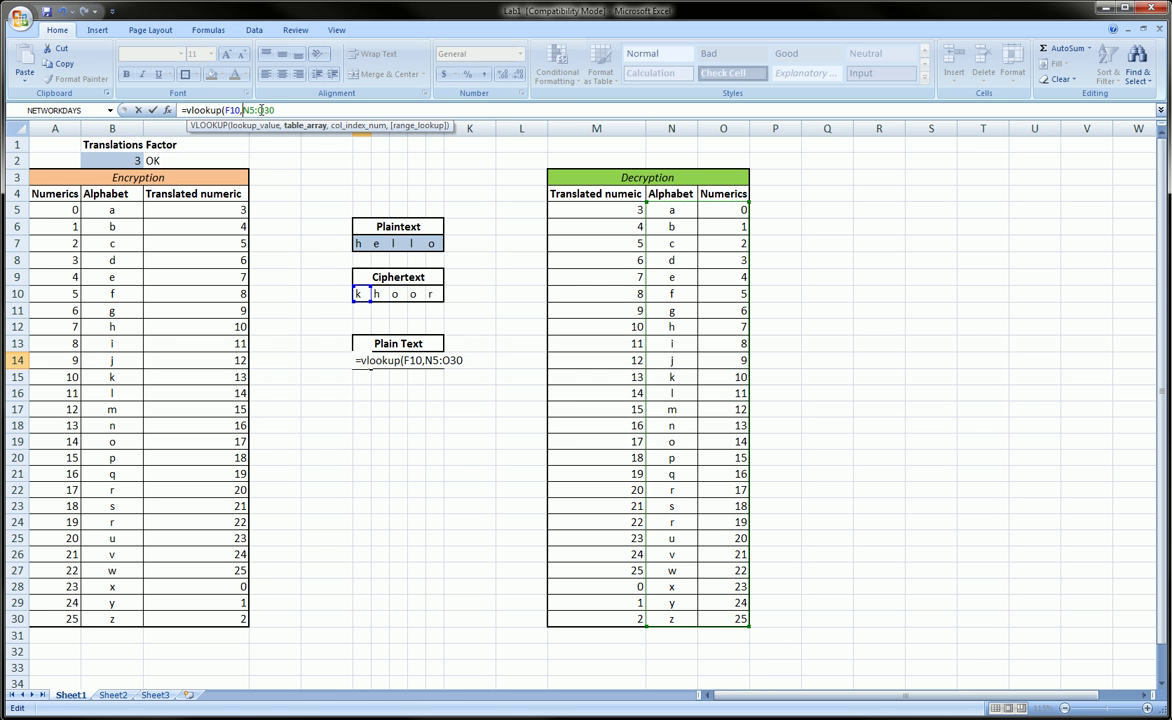
{"action": "type", "text": "$N$"}
{"action": "type", "text": "$"}
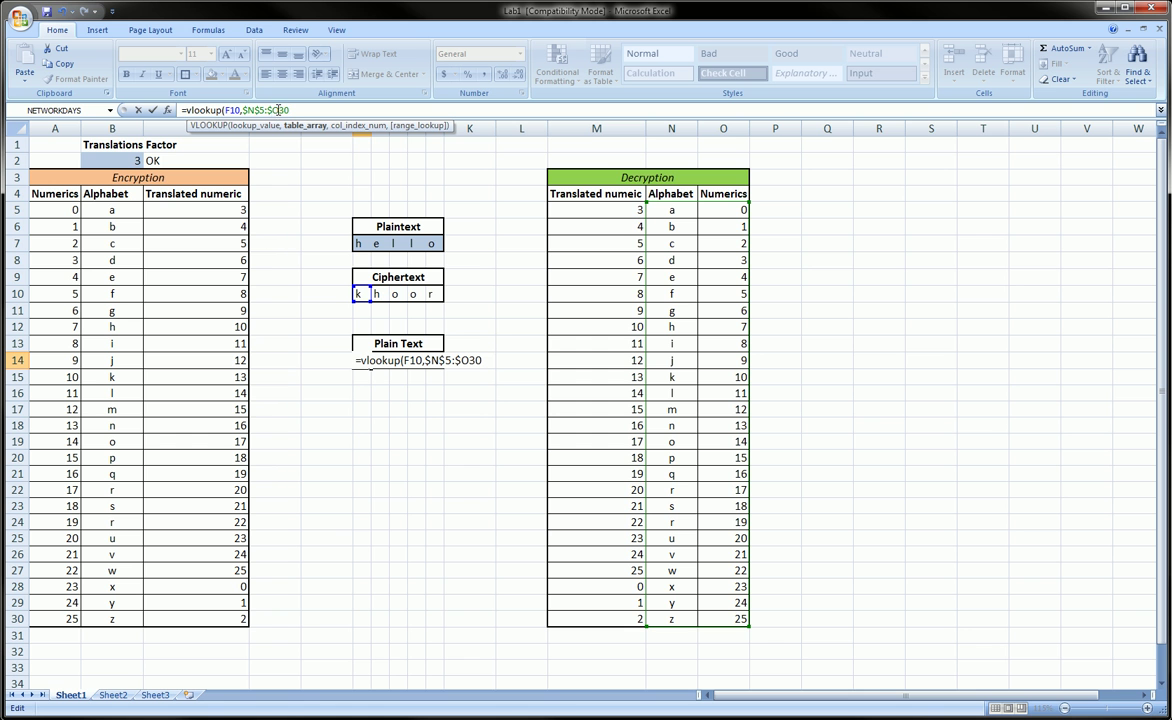
{"action": "type", "text": "$30,"}
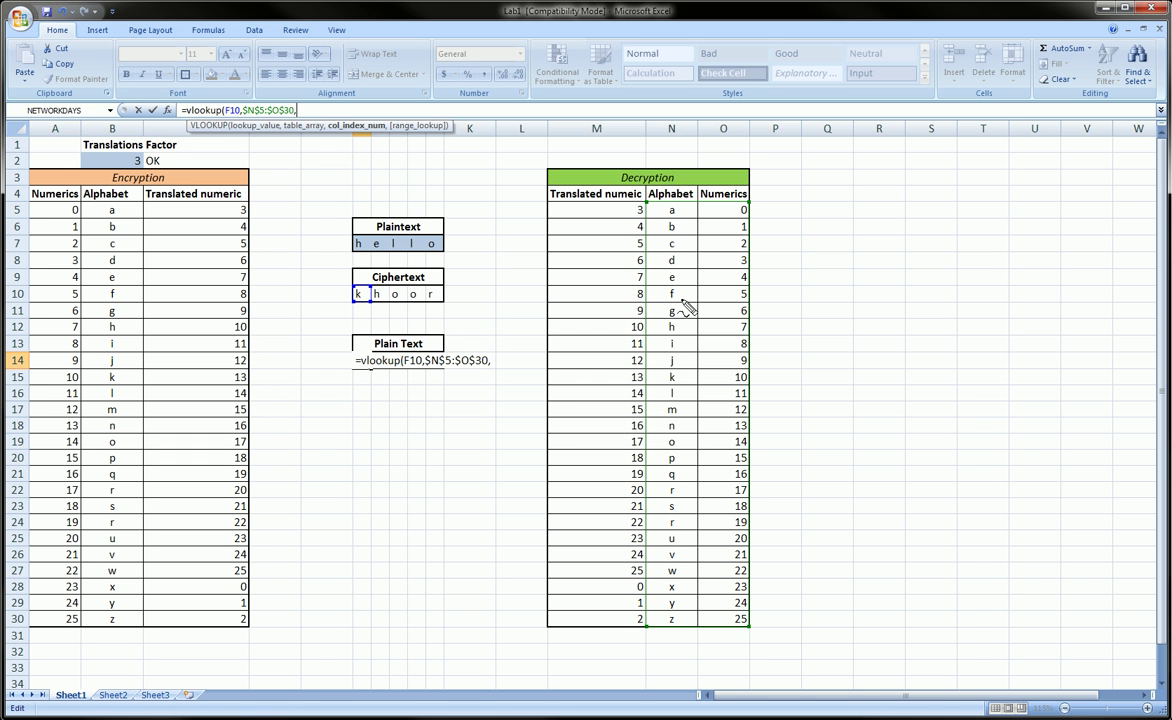
Mark the Alphabet column as column 1, then enter column index 2 and FALSE for an exact match.
{"action": "mouse_move", "coordinate": [671, 198]}
{"action": "left_mouse_down"}
{"action": "mouse_move", "coordinate": [671, 373]}
{"action": "mouse_move", "coordinate": [662, 362]}
{"action": "mouse_move", "coordinate": [682, 386]}
{"action": "mouse_move", "coordinate": [727, 390]}
{"action": "mouse_move", "coordinate": [724, 379]}
{"action": "mouse_move", "coordinate": [755, 370]}
{"action": "mouse_move", "coordinate": [740, 368]}
{"action": "left_mouse_up"}
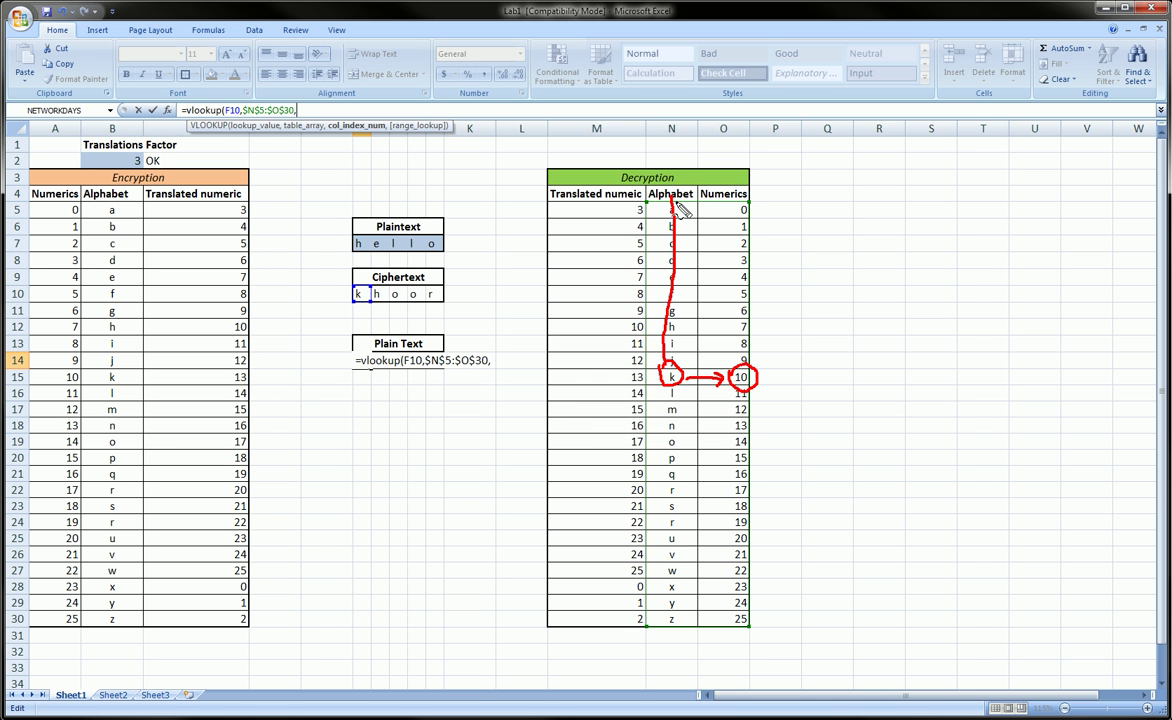
{"action": "mouse_move", "coordinate": [657, 163]}
{"action": "left_mouse_down"}
{"action": "mouse_move", "coordinate": [679, 162]}
{"action": "mouse_move", "coordinate": [680, 150]}
{"action": "mouse_move", "coordinate": [740, 162]}
{"action": "left_mouse_up"}
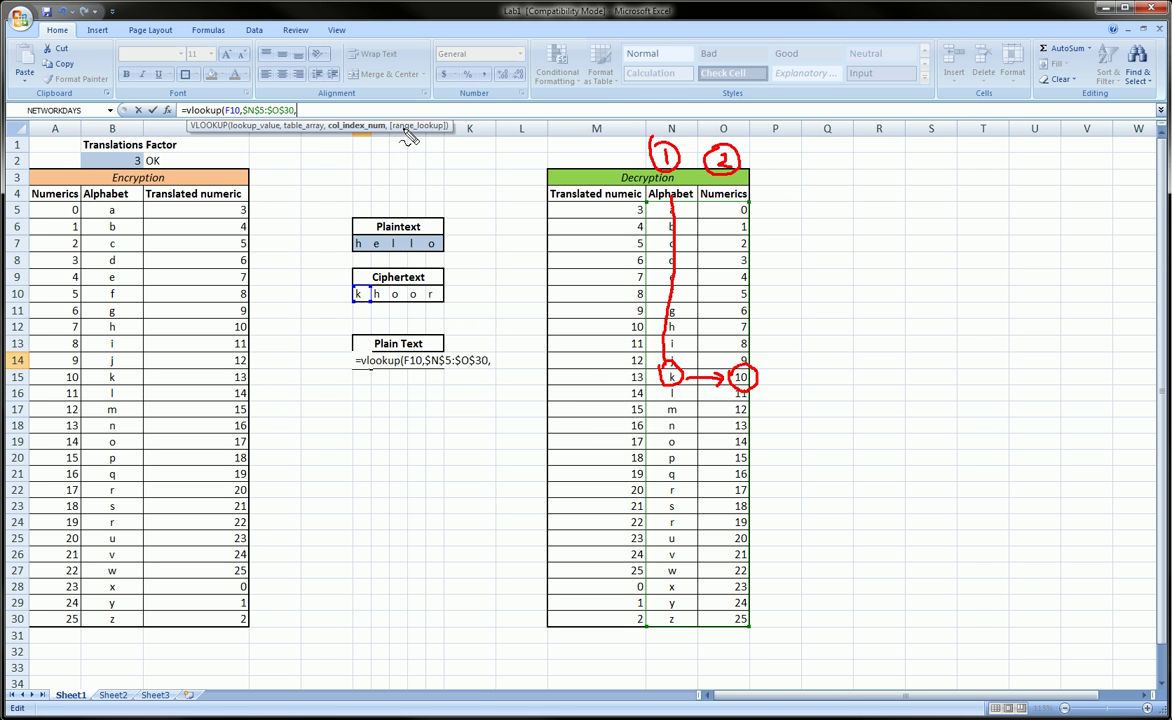
{"action": "key", "text": "Escape"}
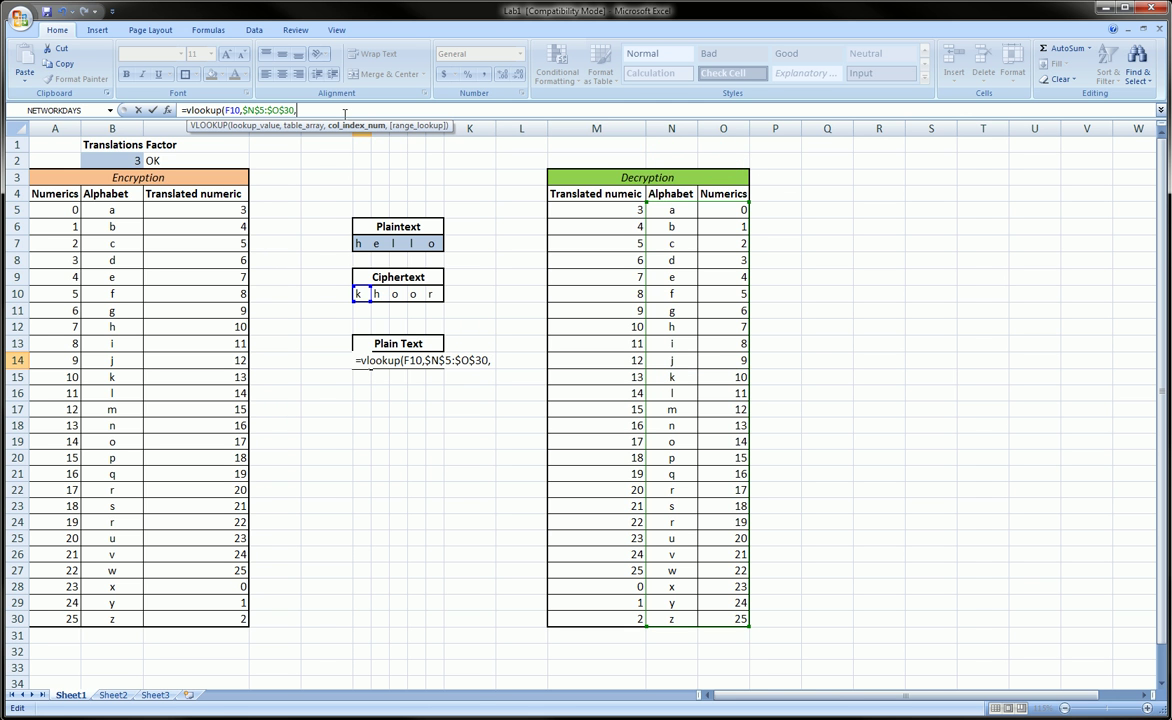
{"action": "type", "text": "2,false"}
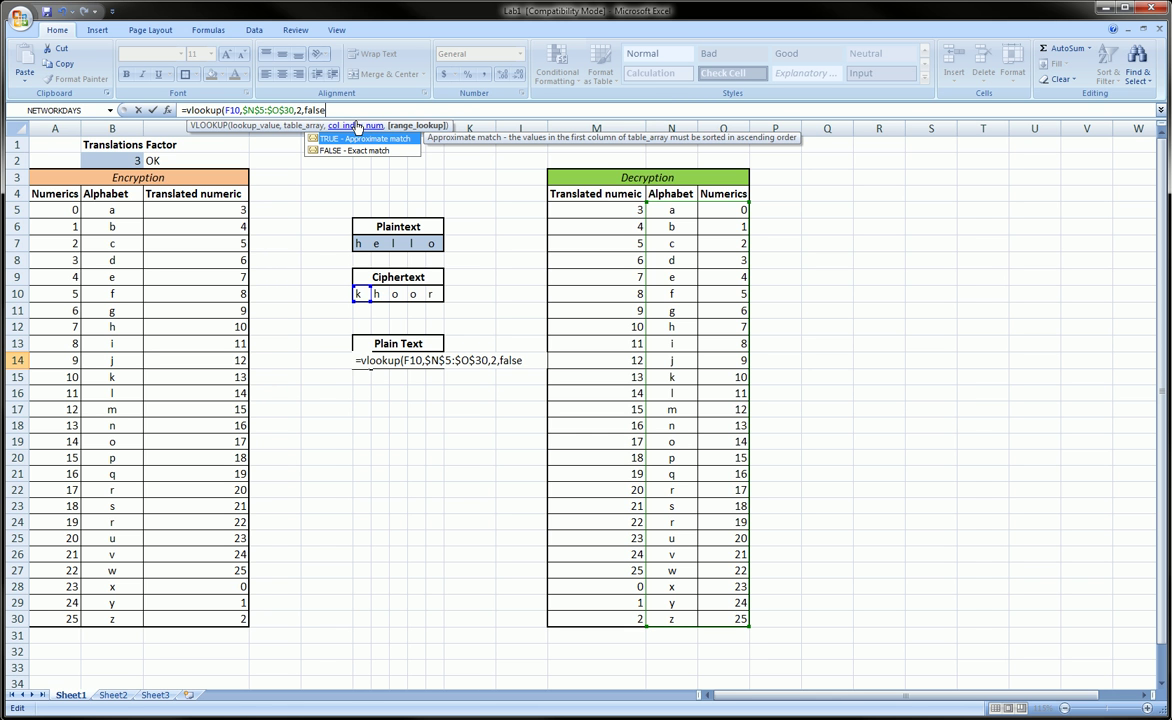
{"action": "type", "text": ")"}
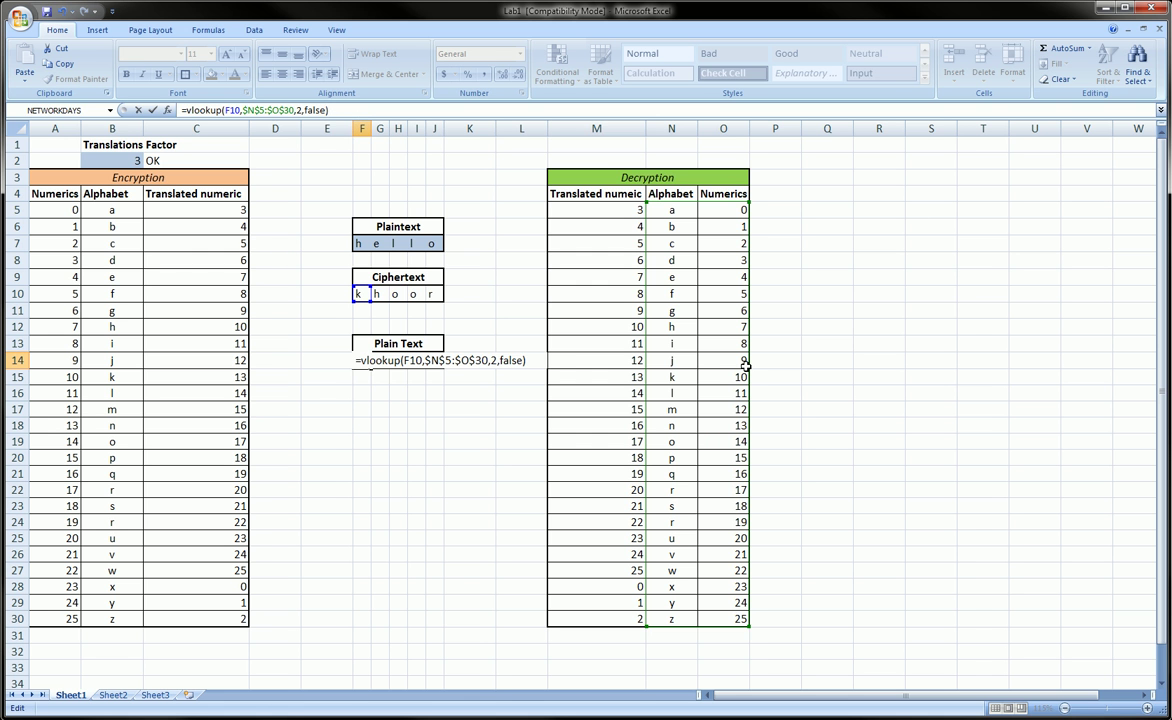
Enter the F14 formula, which returns 10, and confirm k pairs with 10 in N15:O15.
{"action": "key", "text": "Return"}
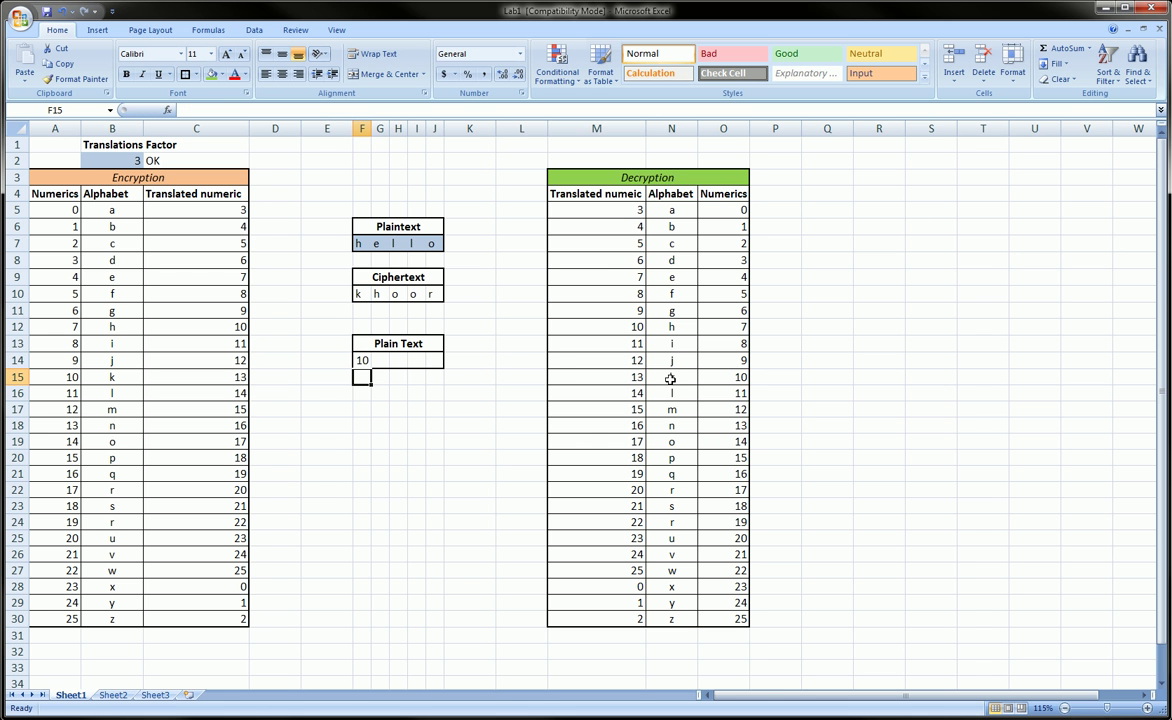
{"action": "left_click", "coordinate": [670, 379]}
{"action": "left_click", "coordinate": [740, 377]}
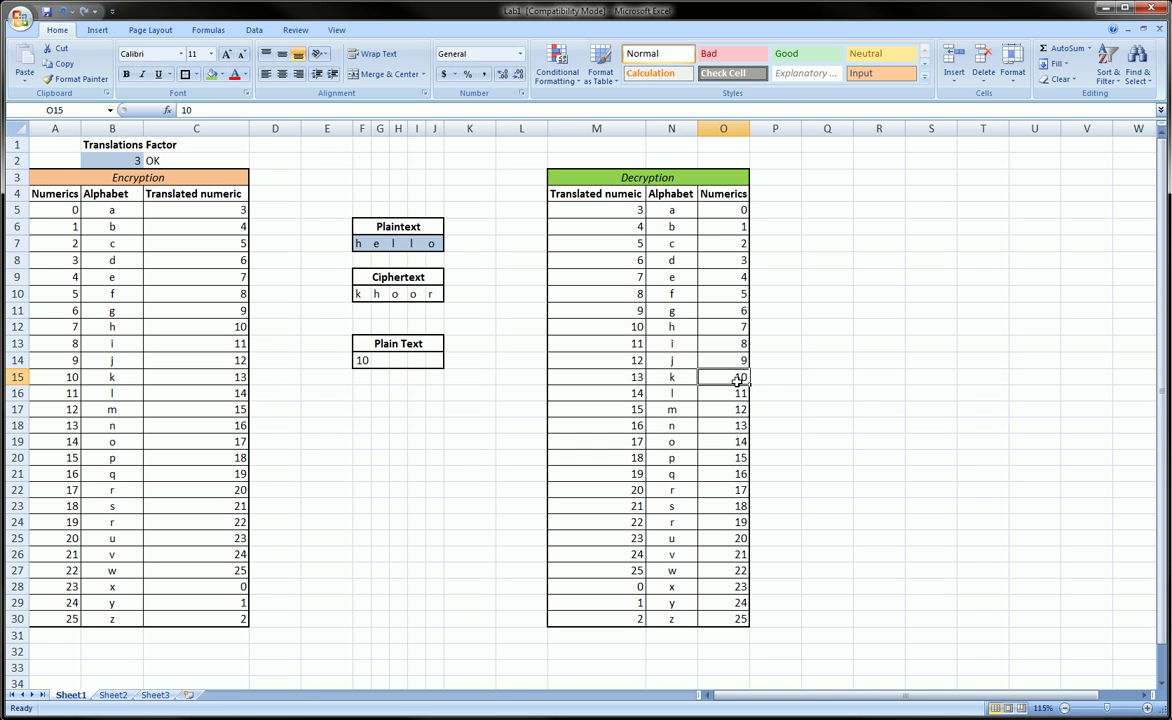
{"action": "mouse_move", "coordinate": [743, 378]}
{"action": "left_mouse_down"}
{"action": "mouse_move", "coordinate": [665, 190]}
{"action": "mouse_move", "coordinate": [616, 185]}
{"action": "mouse_move", "coordinate": [620, 318]}
{"action": "mouse_move", "coordinate": [612, 310]}
{"action": "mouse_move", "coordinate": [640, 318]}
{"action": "mouse_move", "coordinate": [652, 338]}
{"action": "mouse_move", "coordinate": [697, 343]}
{"action": "mouse_move", "coordinate": [665, 338]}
{"action": "mouse_move", "coordinate": [672, 315]}
{"action": "mouse_move", "coordinate": [690, 332]}
{"action": "mouse_move", "coordinate": [607, 383]}
{"action": "mouse_move", "coordinate": [387, 420]}
{"action": "mouse_move", "coordinate": [293, 305]}
{"action": "mouse_move", "coordinate": [330, 252]}
{"action": "mouse_move", "coordinate": [350, 250]}
{"action": "mouse_move", "coordinate": [336, 246]}
{"action": "mouse_move", "coordinate": [312, 292]}
{"action": "mouse_move", "coordinate": [320, 255]}
{"action": "left_mouse_up"}
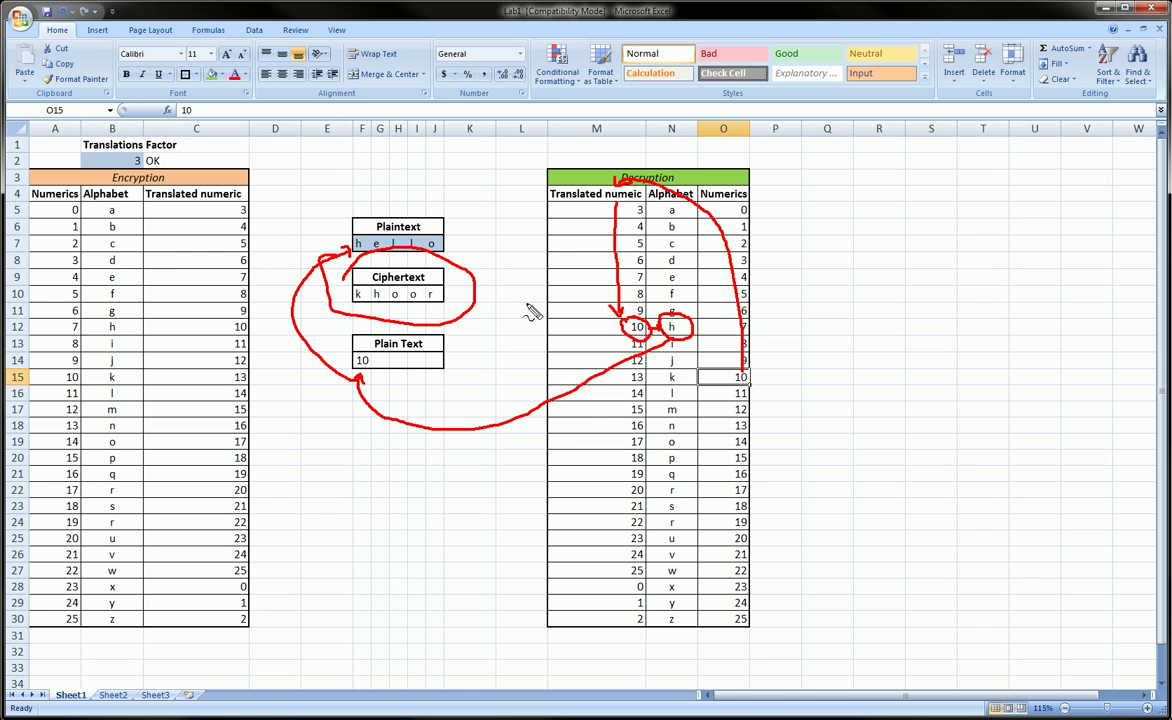
{"action": "key", "text": "Escape"}
Insert vlookup( before VLOOKUP(F10,$N$5:$O$30,2,FALSE) in F14's formula.
{"action": "left_click", "coordinate": [360, 361]}
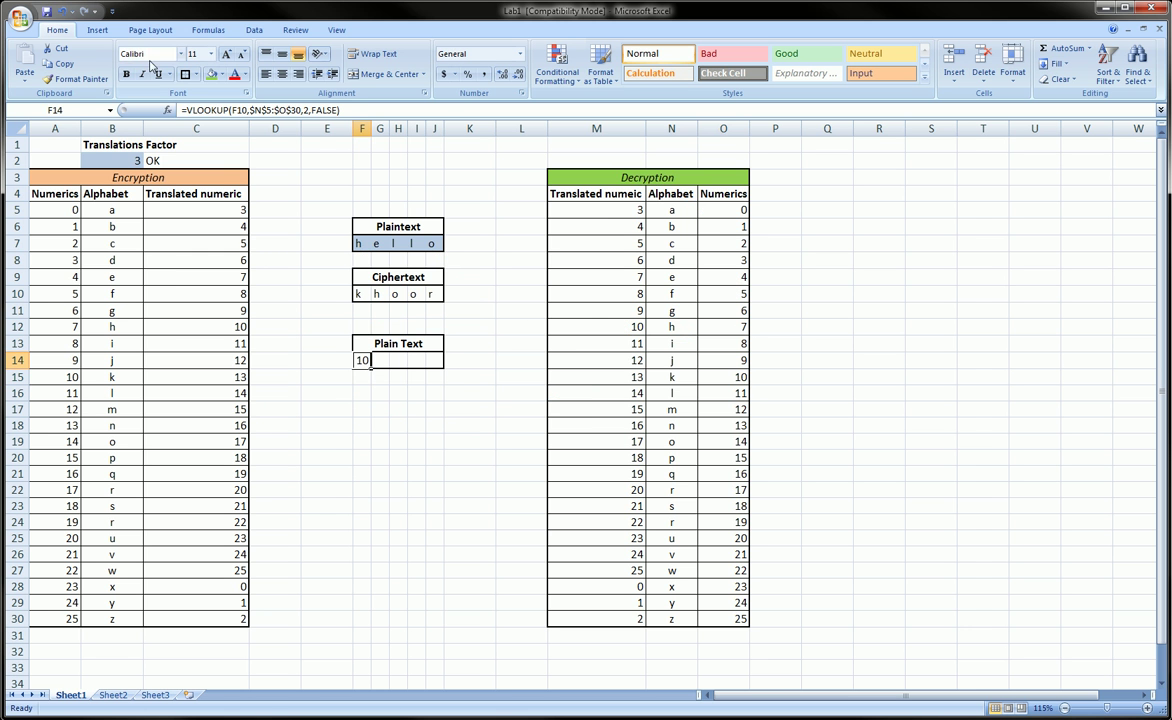
{"action": "left_click", "coordinate": [208, 110]}
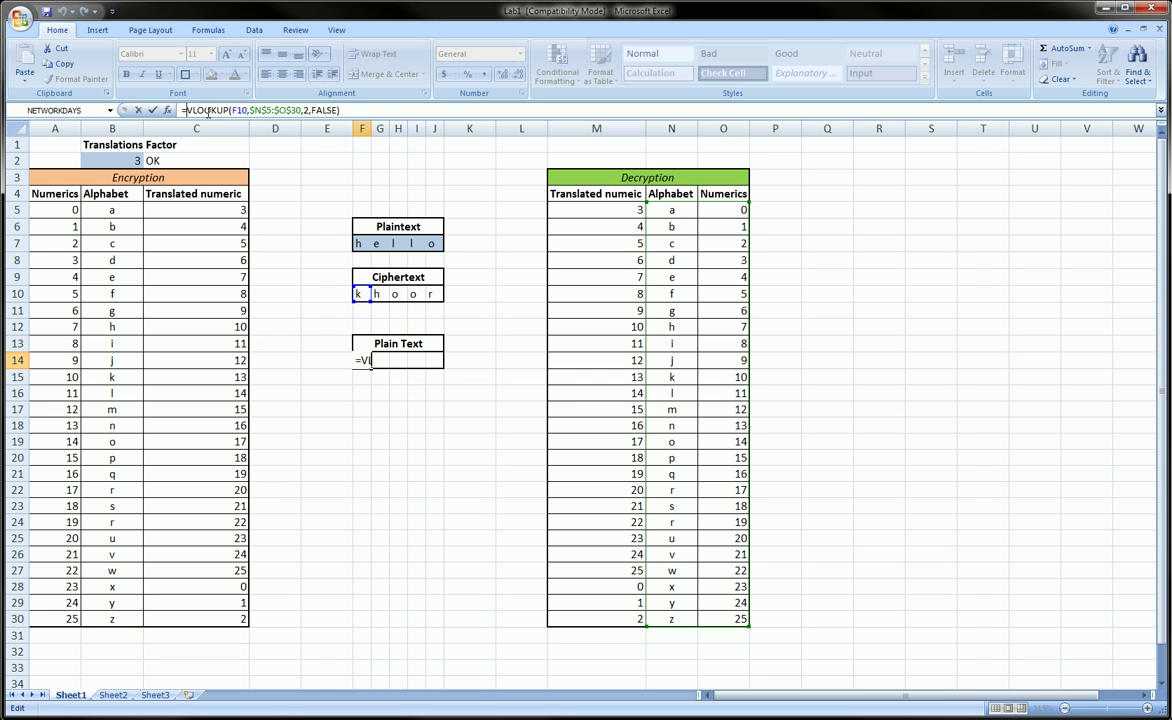
{"action": "type", "text": "vloo"}
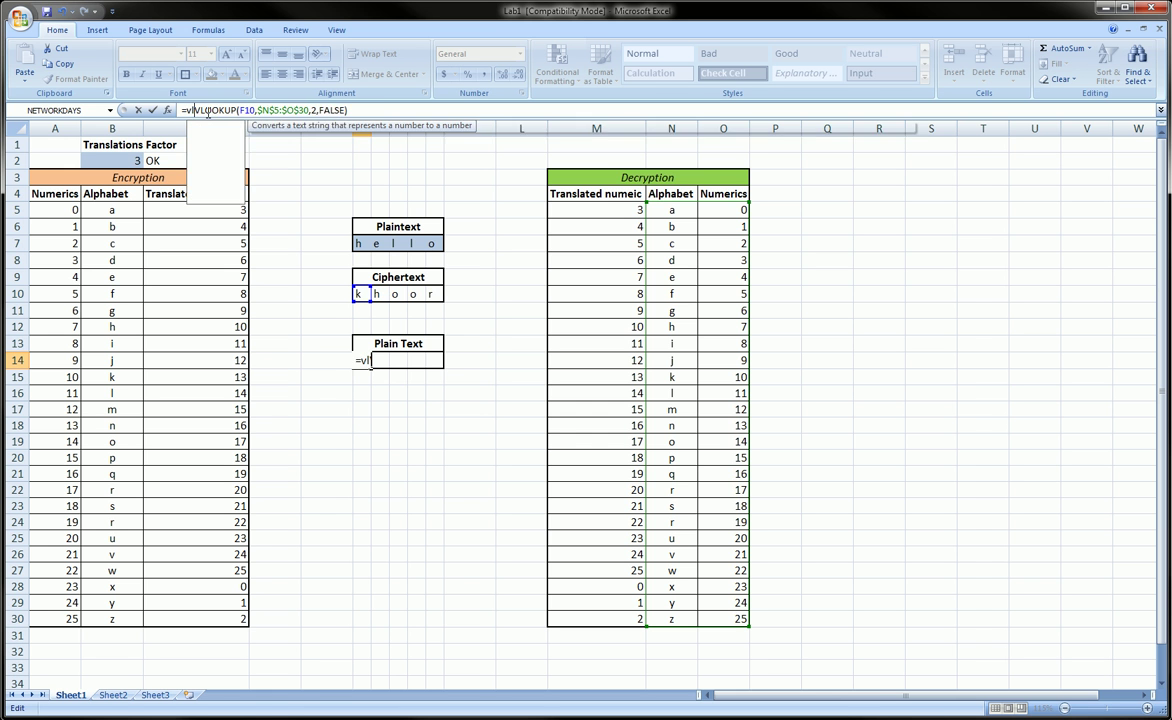
{"action": "type", "text": "kup("}
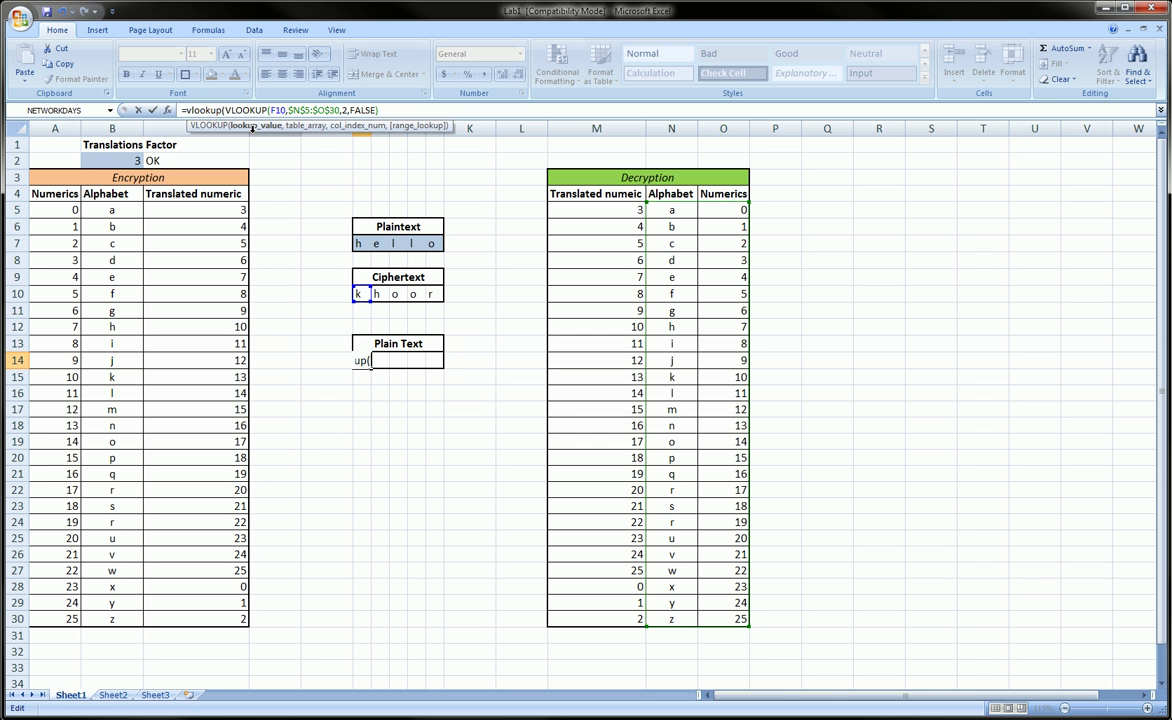
{"action": "left_click_drag", "start_coordinate": [228, 110], "coordinate": [386, 110]}
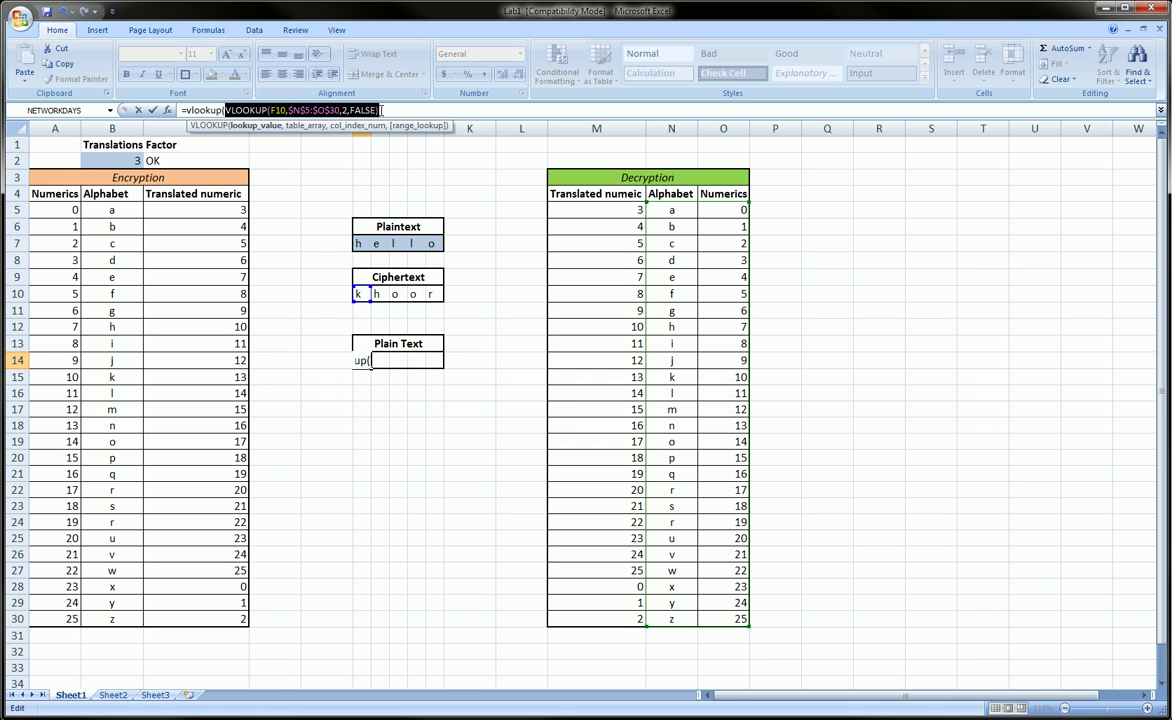
{"action": "mouse_move", "coordinate": [222, 96]}
{"action": "left_mouse_down"}
{"action": "mouse_move", "coordinate": [245, 80]}
{"action": "mouse_move", "coordinate": [398, 105]}
{"action": "mouse_move", "coordinate": [296, 150]}
{"action": "mouse_move", "coordinate": [230, 132]}
{"action": "mouse_move", "coordinate": [222, 98]}
{"action": "left_mouse_up"}
{"action": "left_click", "coordinate": [397, 111]}
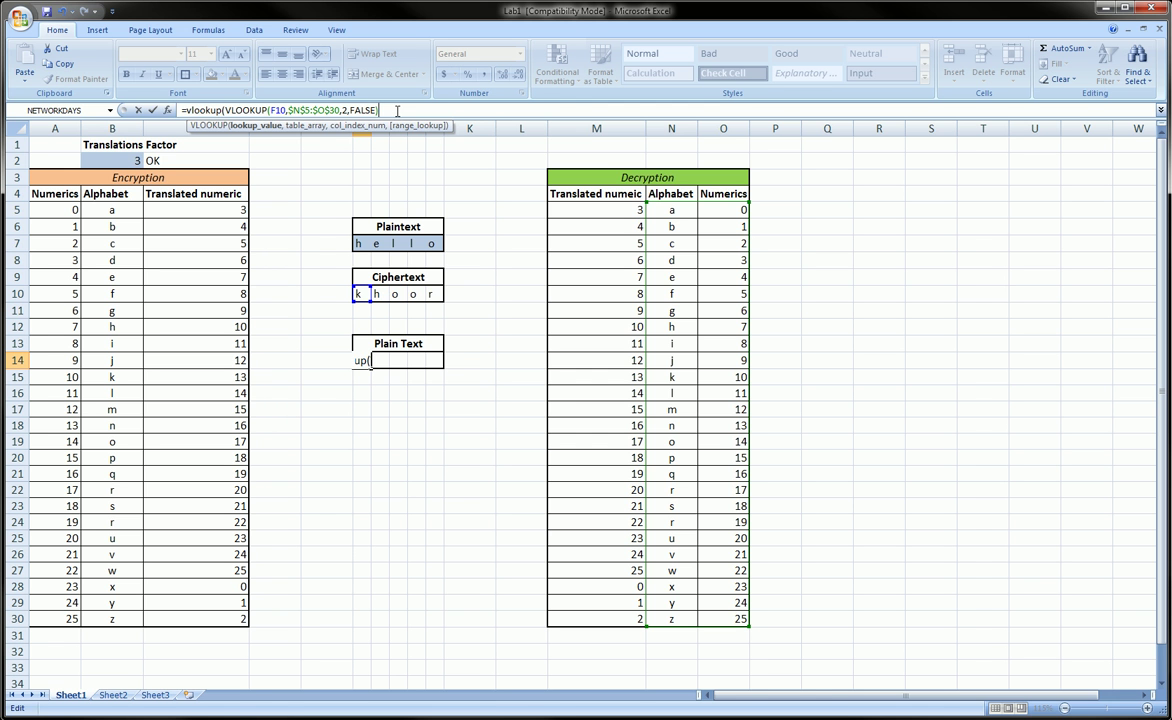
Give the outer lookup the range M5:N30, made absolute as $M$5:$N$30, followed by a comma.
{"action": "type", "text": ","}
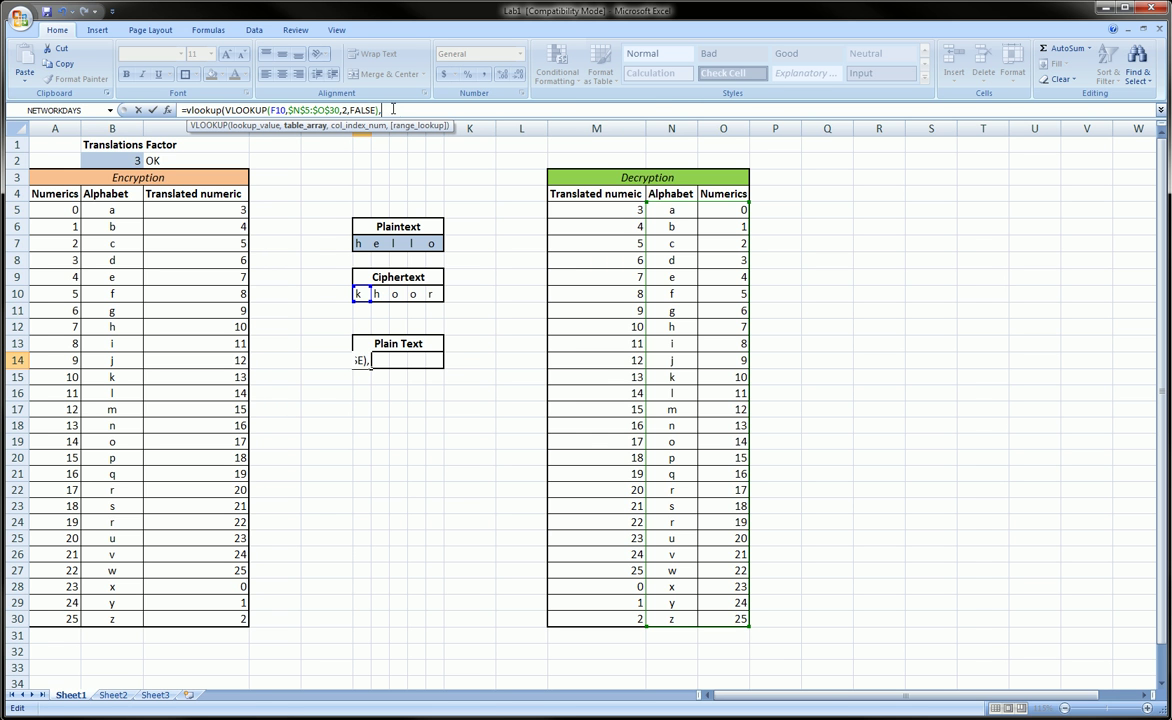
{"action": "left_click", "coordinate": [600, 210]}
{"action": "left_click_drag", "start_coordinate": [615, 208], "coordinate": [650, 619]}
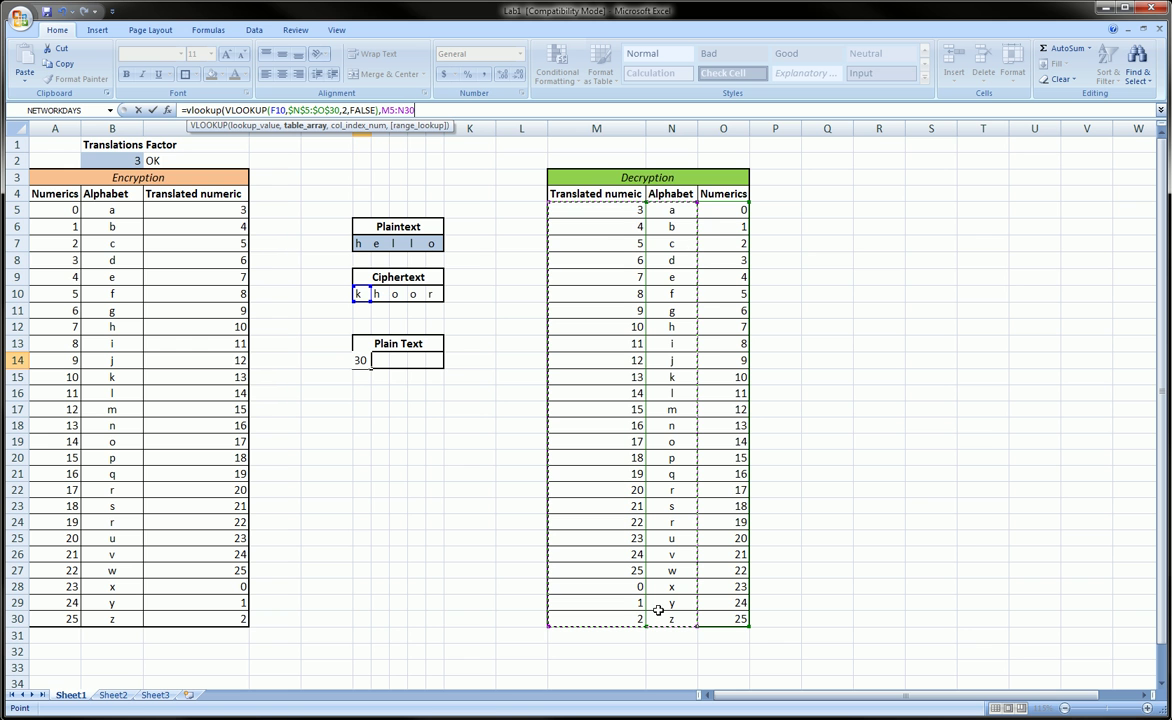
{"action": "left_click", "coordinate": [382, 110]}
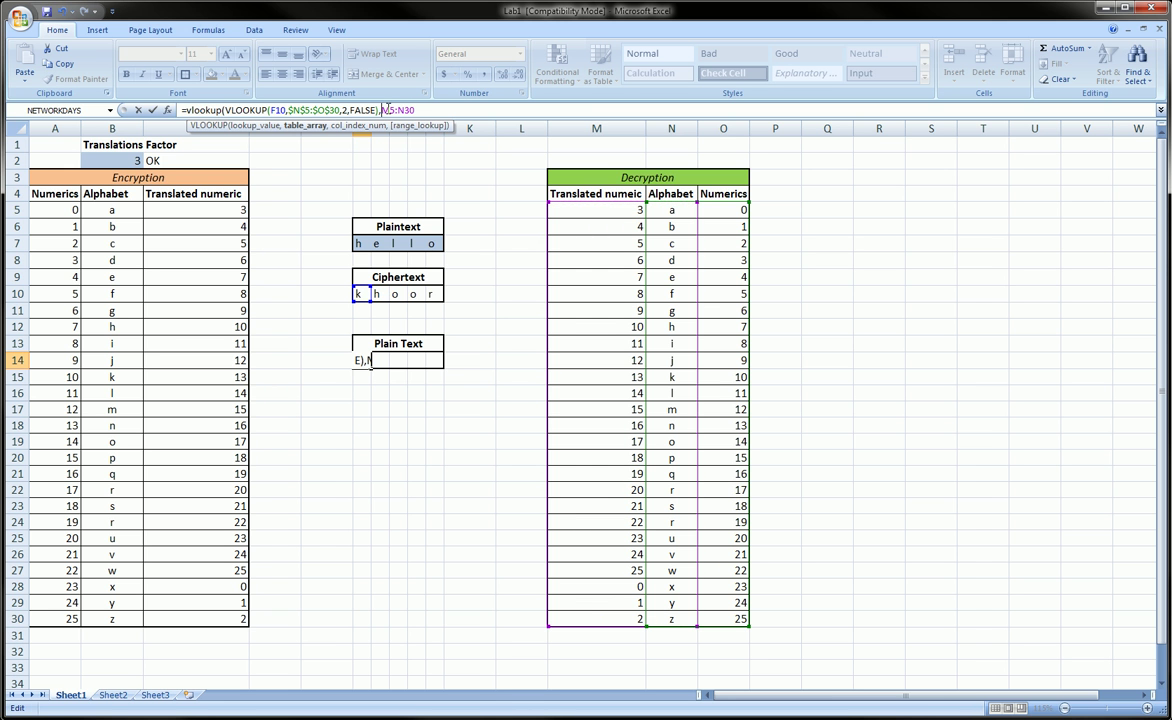
{"action": "type", "text": "$"}
{"action": "left_click", "coordinate": [395, 110]}
{"action": "type", "text": "$M$"}
{"action": "left_click", "coordinate": [408, 110]}
{"action": "type", "text": "$"}
{"action": "left_click", "coordinate": [424, 110]}
{"action": "type", "text": "$30,"}
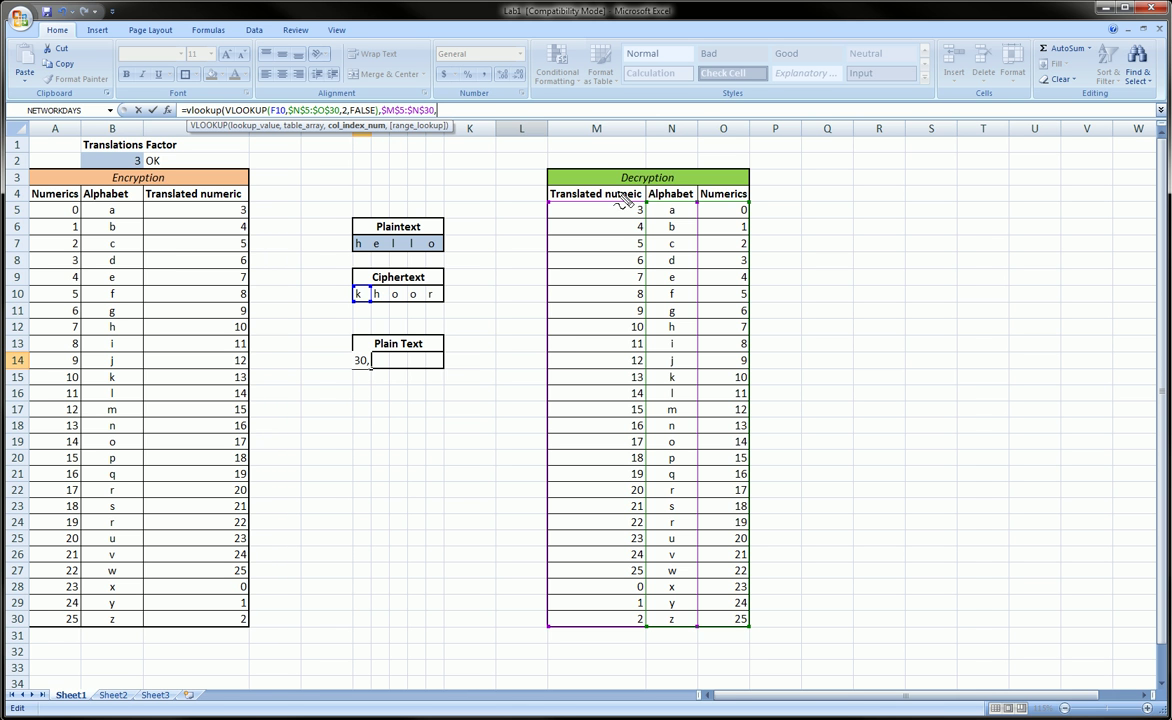
{"action": "mouse_move", "coordinate": [615, 195]}
{"action": "left_mouse_down"}
{"action": "mouse_move", "coordinate": [616, 280]}
{"action": "mouse_move", "coordinate": [637, 318]}
{"action": "left_mouse_up"}
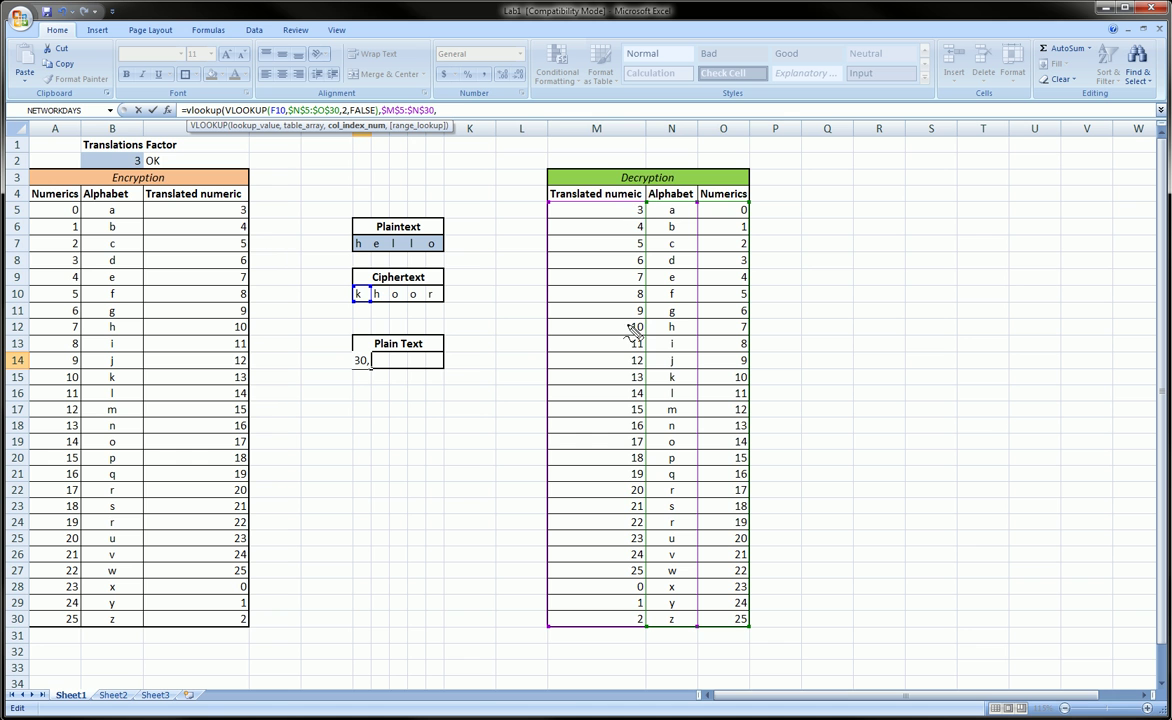
{"action": "mouse_move", "coordinate": [640, 320]}
{"action": "left_mouse_down"}
{"action": "mouse_move", "coordinate": [630, 332]}
{"action": "mouse_move", "coordinate": [684, 322]}
{"action": "mouse_move", "coordinate": [669, 339]}
{"action": "left_mouse_up"}
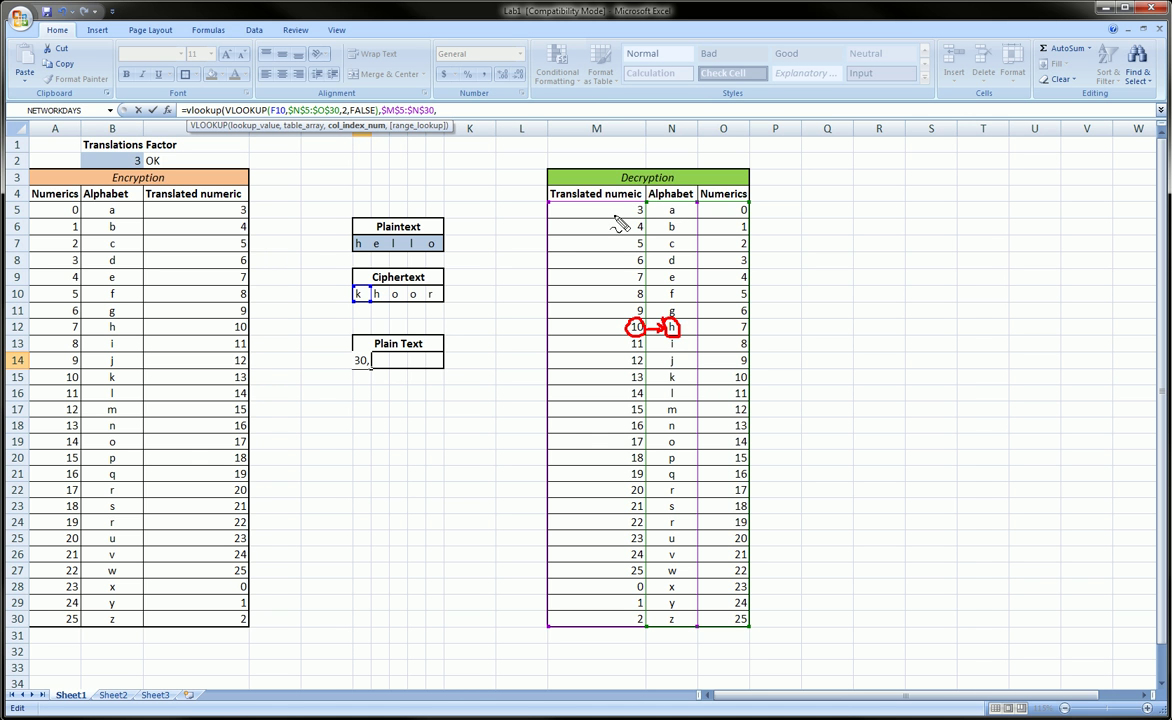
{"action": "mouse_move", "coordinate": [601, 224]}
{"action": "left_mouse_down"}
{"action": "mouse_move", "coordinate": [613, 242]}
{"action": "mouse_move", "coordinate": [605, 257]}
{"action": "mouse_move", "coordinate": [598, 210]}
{"action": "mouse_move", "coordinate": [692, 247]}
{"action": "left_mouse_up"}
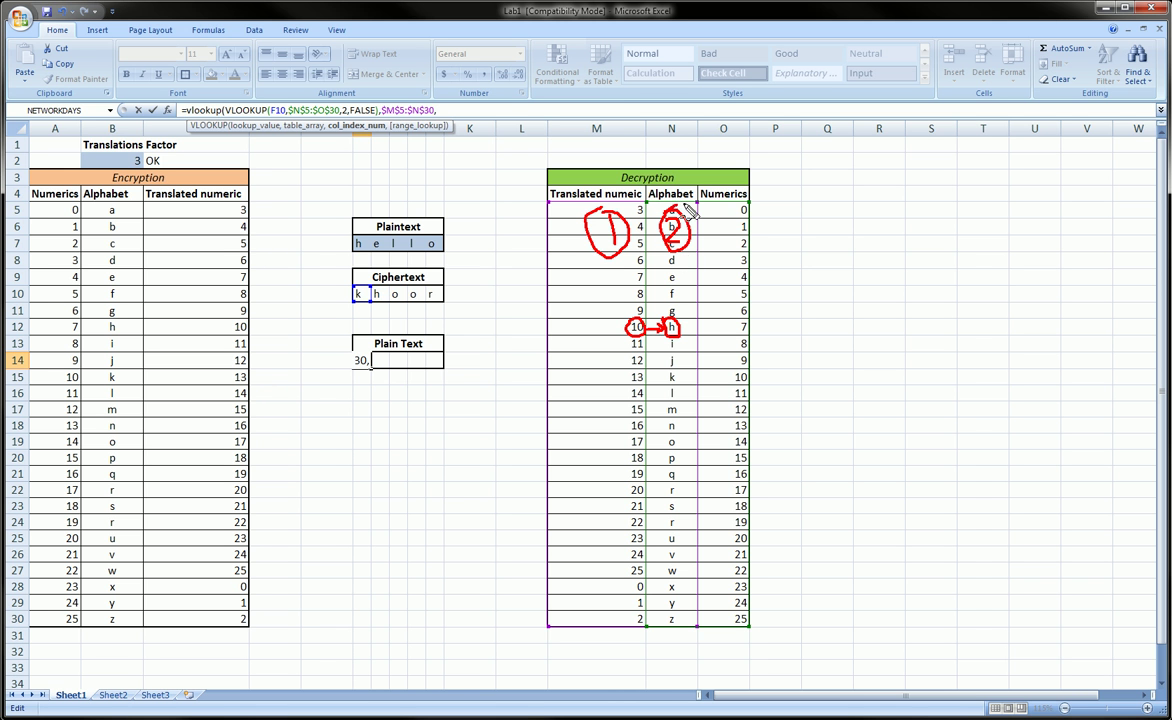
{"action": "mouse_move", "coordinate": [674, 204]}
{"action": "left_mouse_down"}
{"action": "mouse_move", "coordinate": [688, 224]}
{"action": "mouse_move", "coordinate": [670, 208]}
{"action": "left_mouse_up"}
{"action": "key", "text": "Escape"}
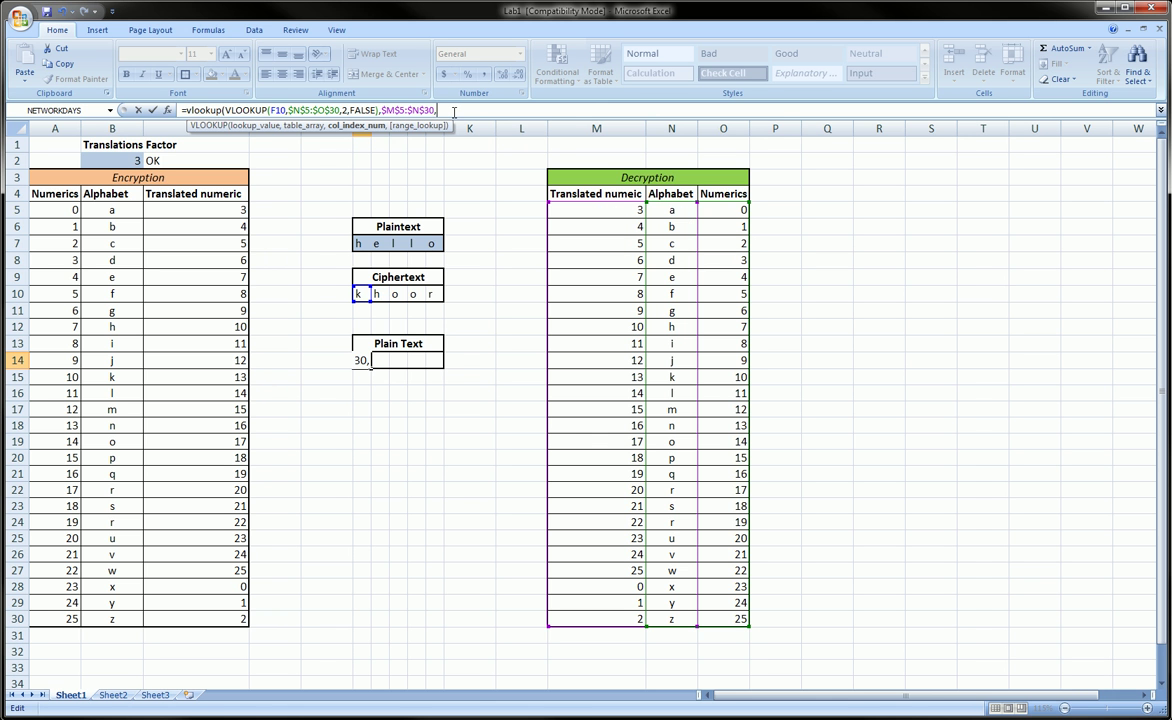
Finish the outer lookup with 2,FALSE so F14 shows h, then fill it across to J14.
{"action": "type", "text": "2,false)"}
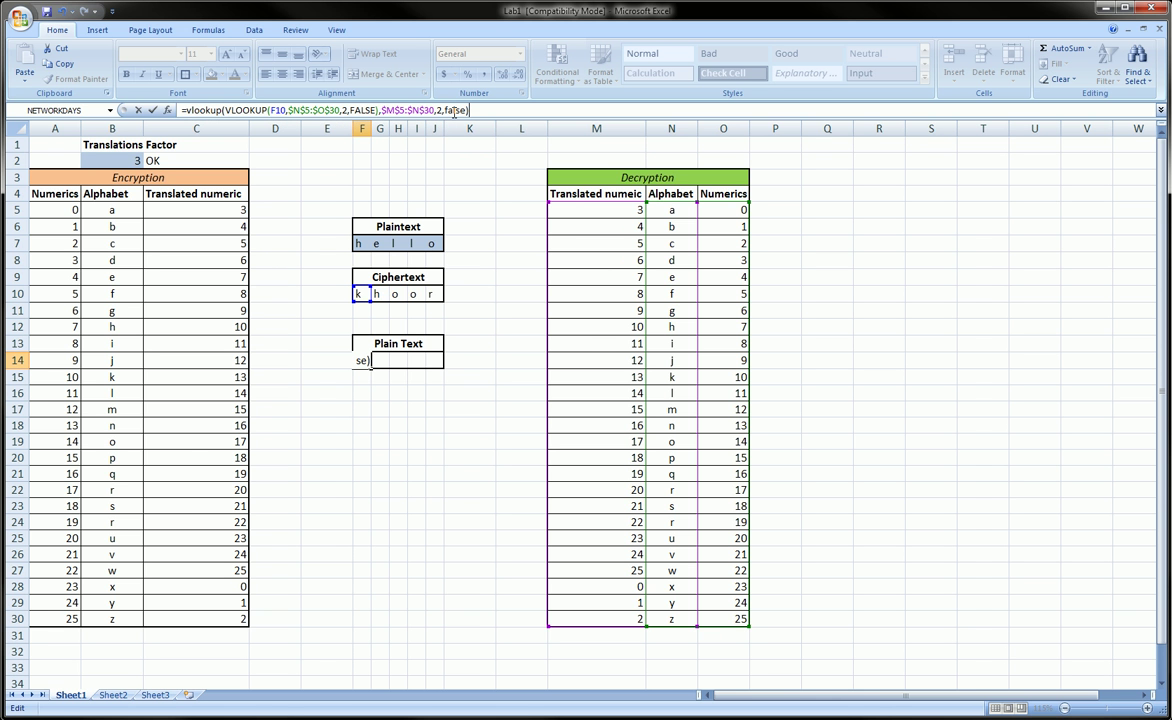
{"action": "key", "text": "Return"}
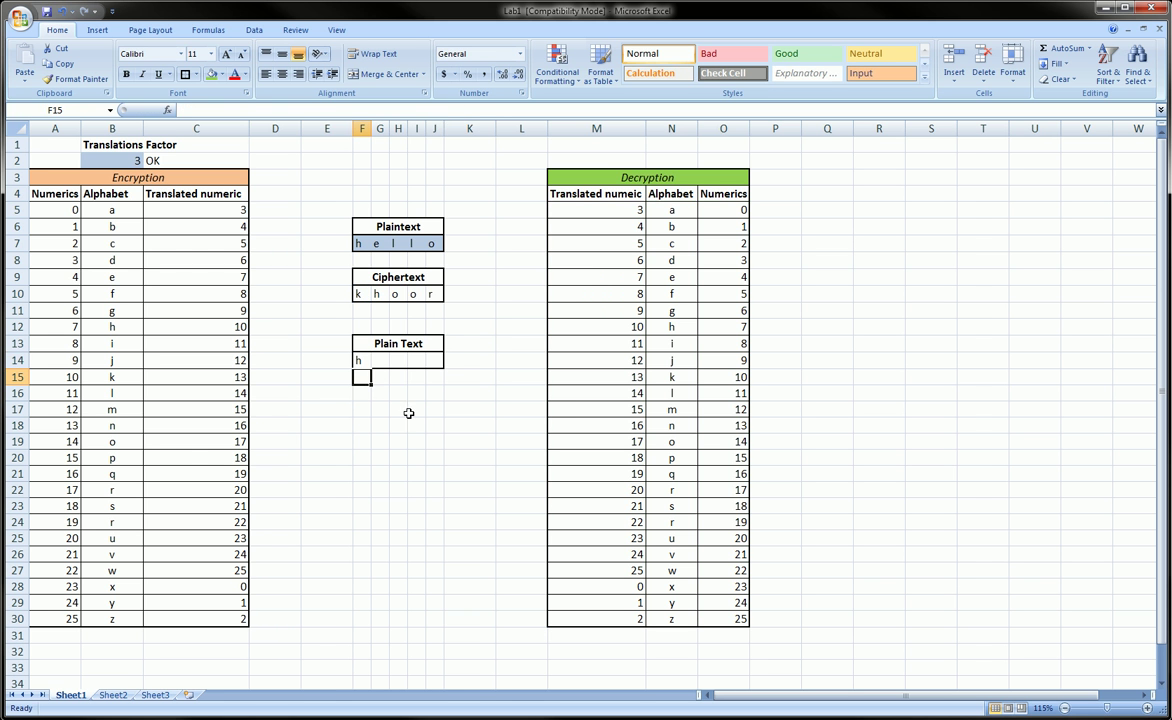
{"action": "left_click", "coordinate": [362, 363]}
{"action": "left_click_drag", "start_coordinate": [369, 368], "coordinate": [440, 364]}
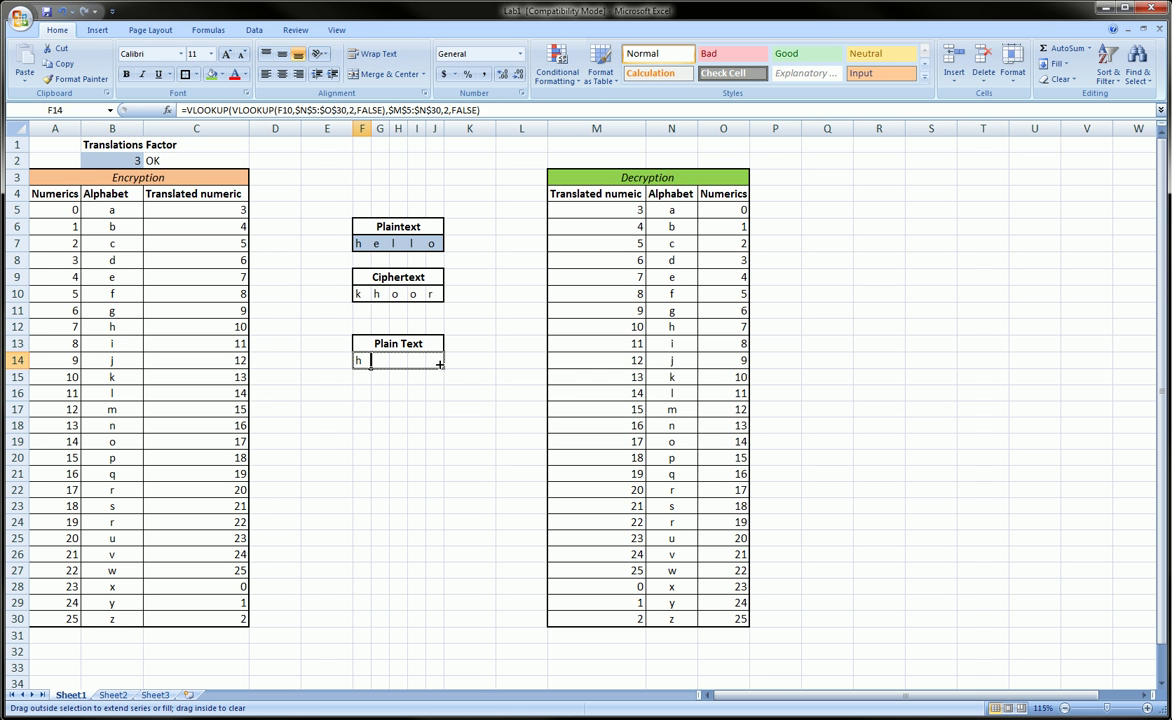
{"action": "left_click_drag", "start_coordinate": [440, 364], "coordinate": [440, 364]}
Adjust the Auto Fill Options formatting and check the formulas in G14 and I14.
{"action": "left_click_drag", "start_coordinate": [360, 293], "coordinate": [433, 293]}
{"action": "left_click", "coordinate": [452, 377]}
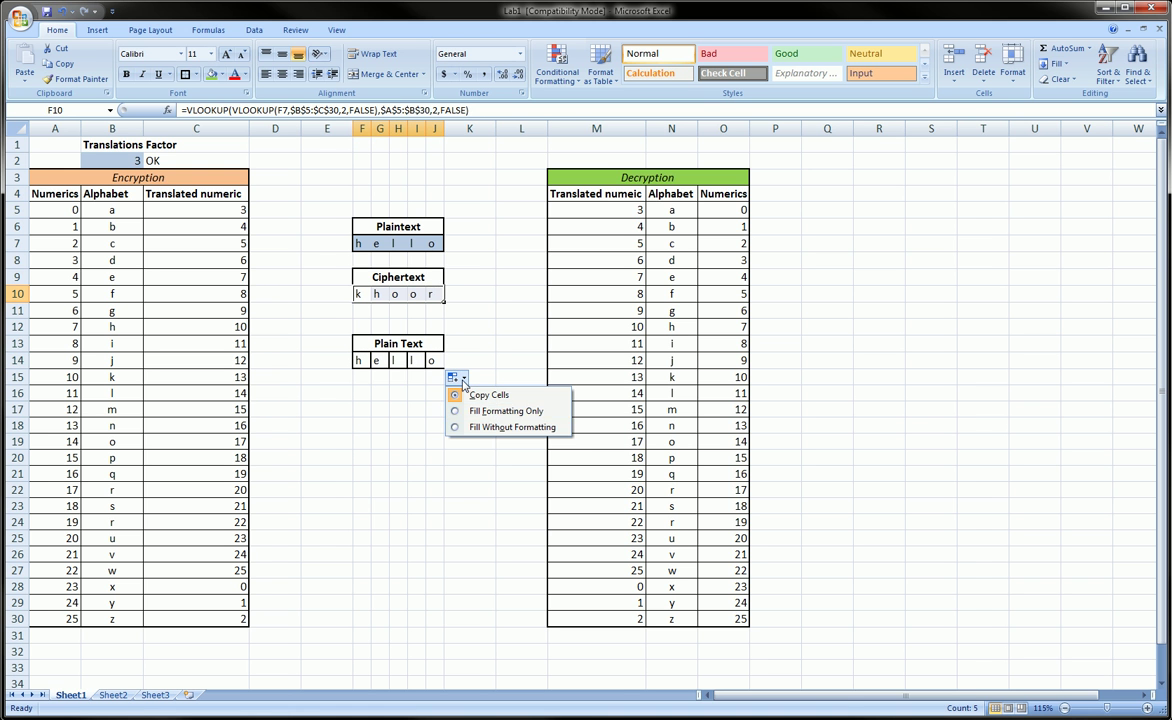
{"action": "left_click", "coordinate": [494, 418]}
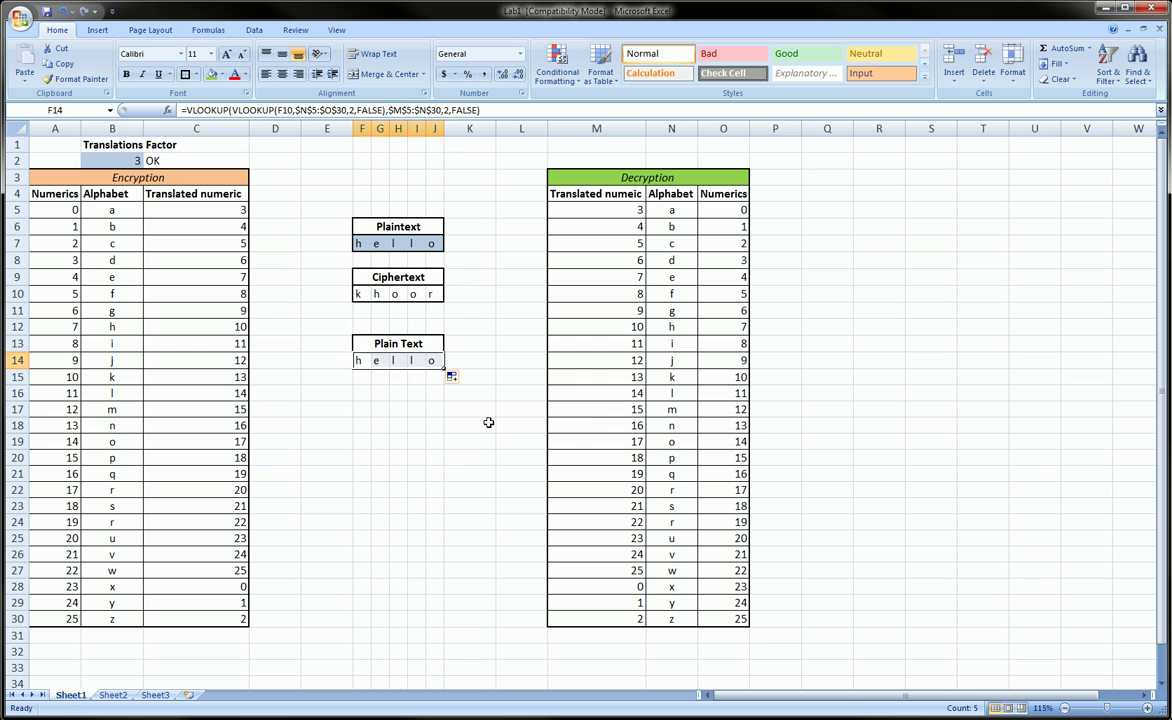
{"action": "left_click", "coordinate": [435, 410]}
{"action": "left_click", "coordinate": [380, 361]}
{"action": "left_click", "coordinate": [418, 364]}
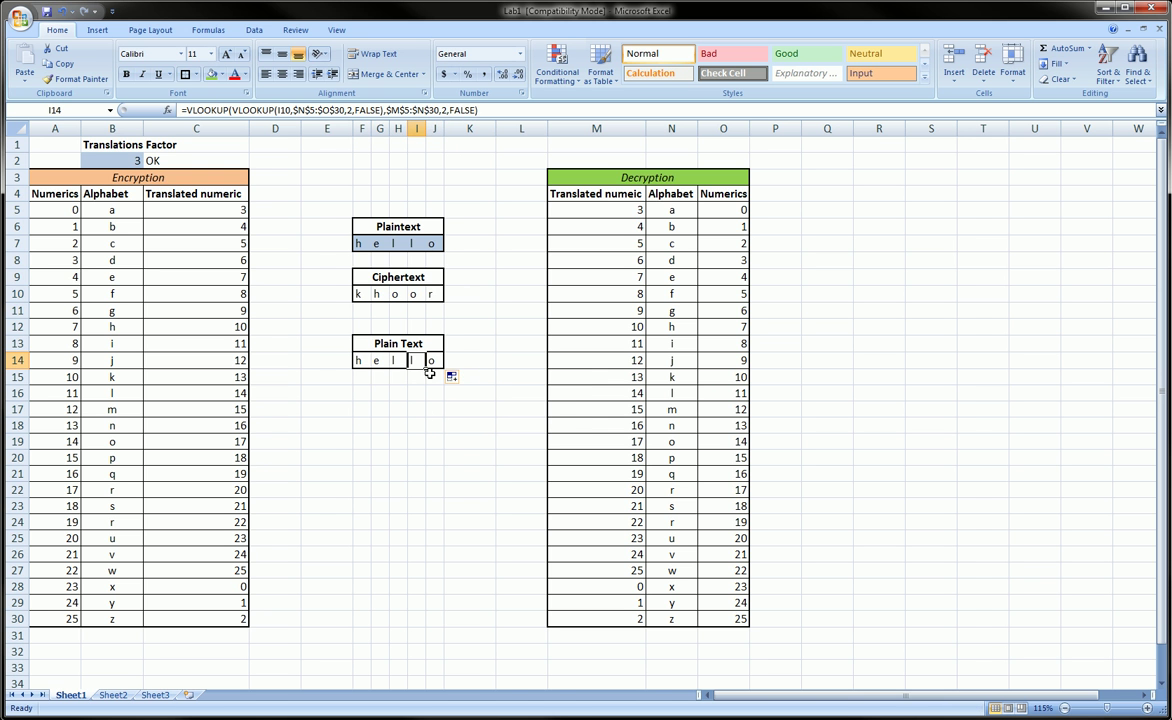
{"action": "left_click", "coordinate": [432, 361]}
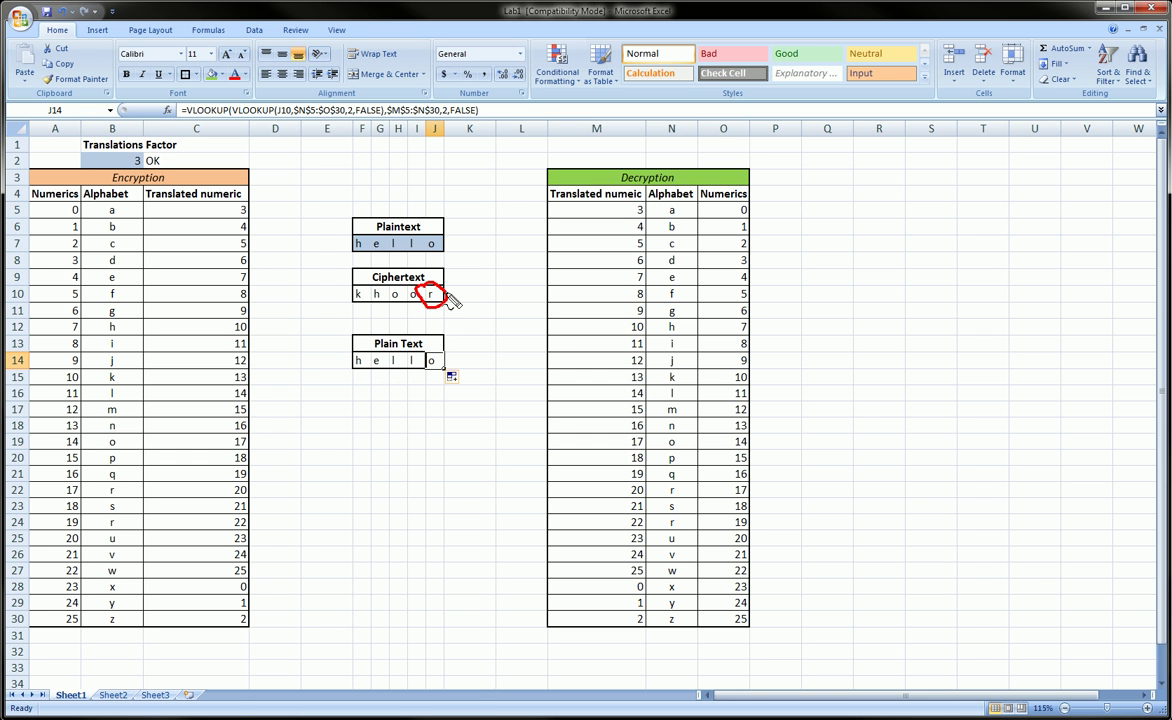
{"action": "mouse_move", "coordinate": [452, 300]}
{"action": "left_mouse_down"}
{"action": "mouse_move", "coordinate": [438, 266]}
{"action": "mouse_move", "coordinate": [566, 160]}
{"action": "mouse_move", "coordinate": [660, 176]}
{"action": "mouse_move", "coordinate": [672, 205]}
{"action": "mouse_move", "coordinate": [678, 466]}
{"action": "mouse_move", "coordinate": [689, 482]}
{"action": "mouse_move", "coordinate": [666, 494]}
{"action": "mouse_move", "coordinate": [722, 496]}
{"action": "mouse_move", "coordinate": [720, 506]}
{"action": "mouse_move", "coordinate": [758, 485]}
{"action": "mouse_move", "coordinate": [738, 503]}
{"action": "mouse_move", "coordinate": [745, 222]}
{"action": "mouse_move", "coordinate": [625, 150]}
{"action": "mouse_move", "coordinate": [600, 153]}
{"action": "mouse_move", "coordinate": [597, 432]}
{"action": "mouse_move", "coordinate": [680, 449]}
{"action": "mouse_move", "coordinate": [679, 433]}
{"action": "mouse_move", "coordinate": [663, 432]}
{"action": "mouse_move", "coordinate": [658, 448]}
{"action": "mouse_move", "coordinate": [672, 456]}
{"action": "mouse_move", "coordinate": [515, 452]}
{"action": "mouse_move", "coordinate": [465, 430]}
{"action": "mouse_move", "coordinate": [440, 380]}
{"action": "mouse_move", "coordinate": [434, 388]}
{"action": "mouse_move", "coordinate": [440, 375]}
{"action": "mouse_move", "coordinate": [444, 385]}
{"action": "left_mouse_up"}
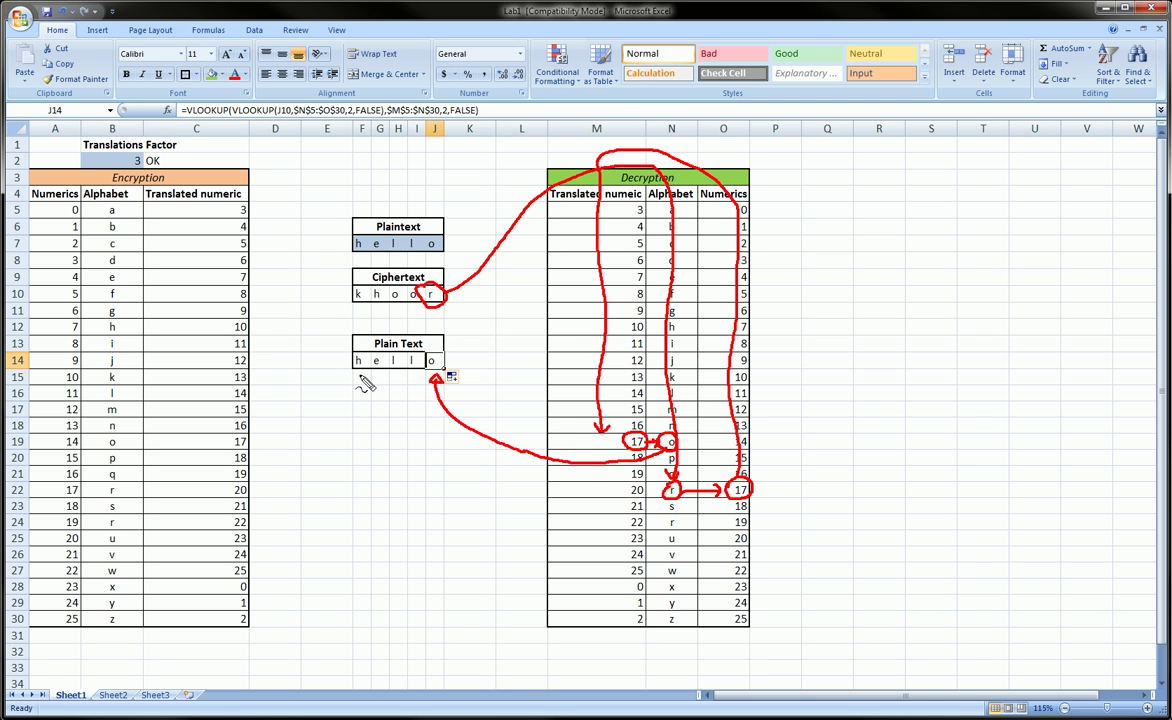
{"action": "left_click_drag", "start_coordinate": [356, 367], "coordinate": [372, 360]}
{"action": "left_click_drag", "start_coordinate": [447, 353], "coordinate": [464, 344]}
{"action": "left_click_drag", "start_coordinate": [376, 375], "coordinate": [420, 375]}
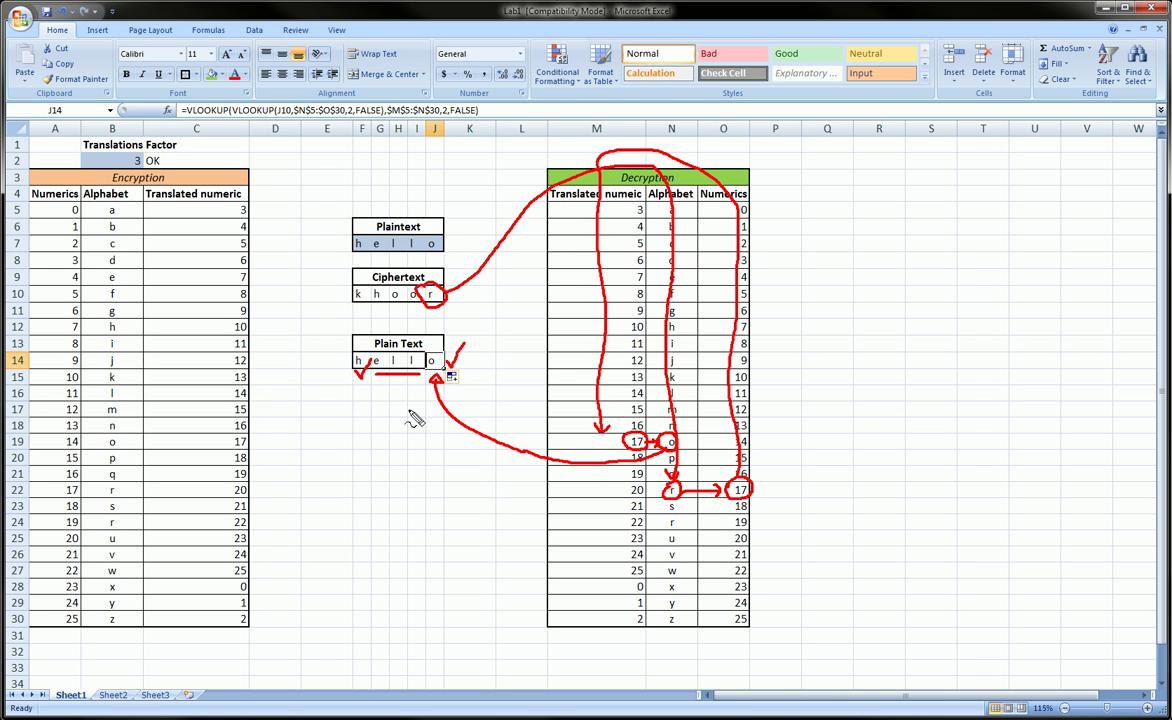